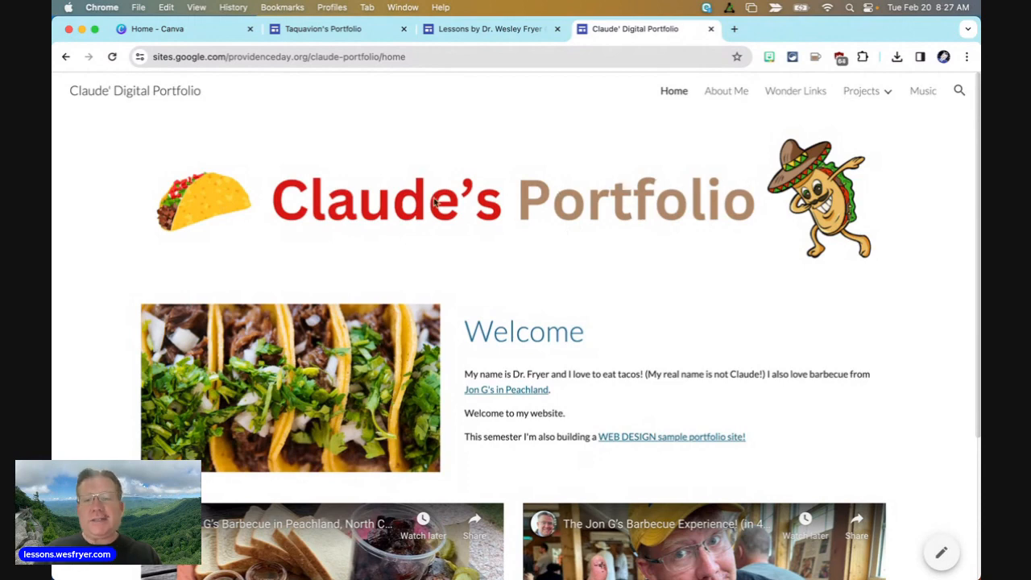
- View the Music and About Me pages of Claude's sample portfolio as header examples, ending on its Home page
mouse_move(837, 102)
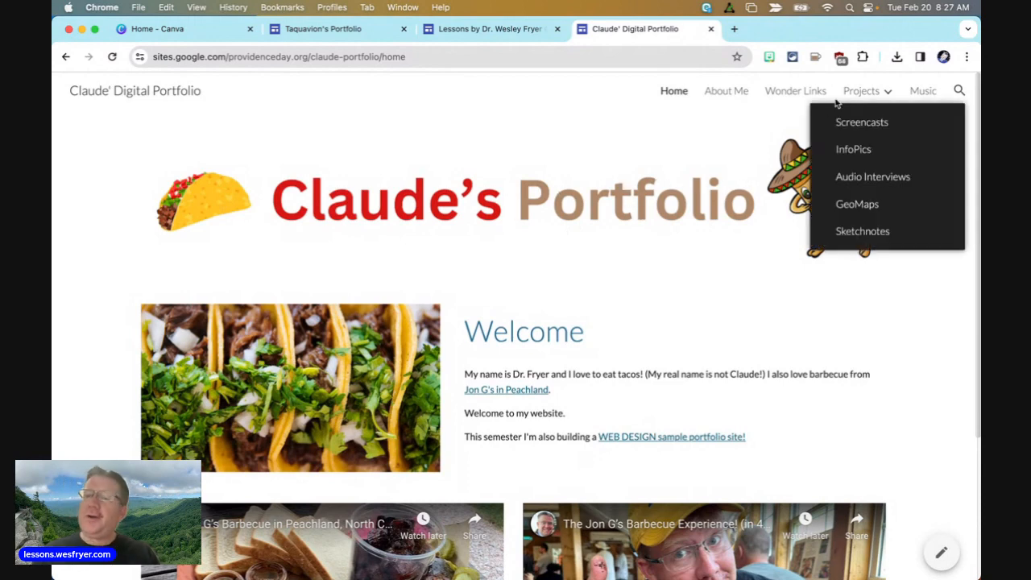
left_click(922, 93)
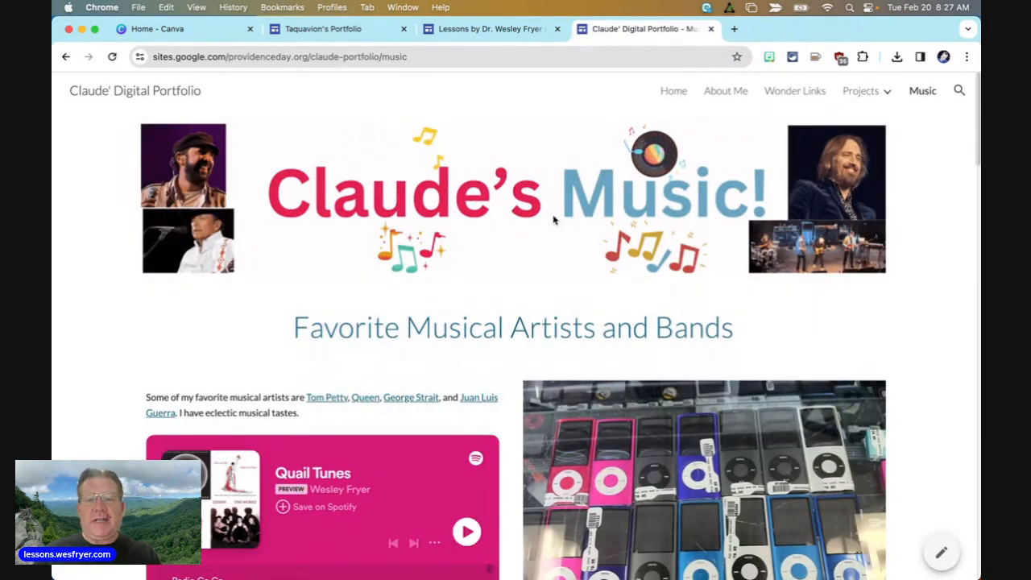
left_click(731, 99)
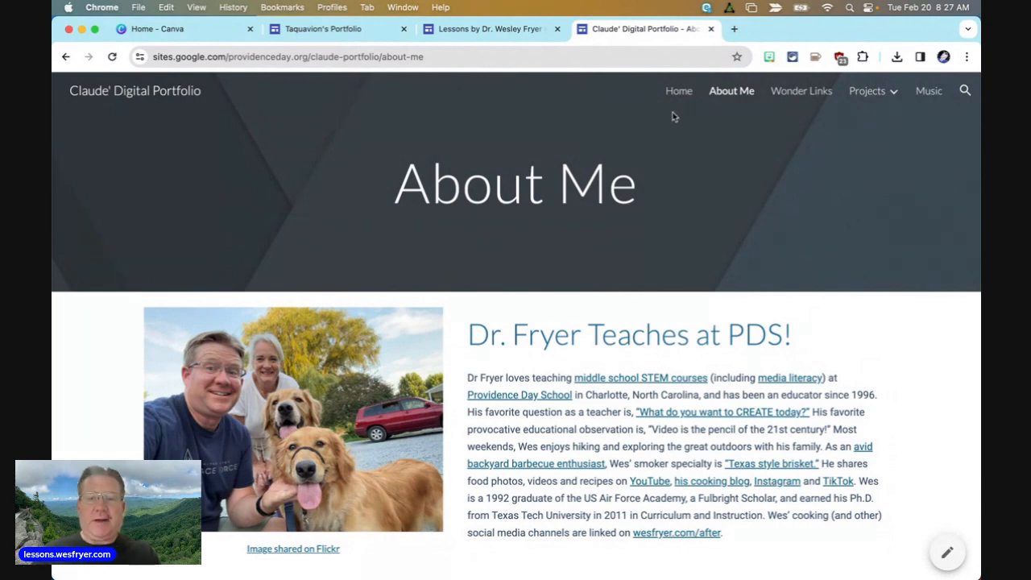
left_click(675, 92)
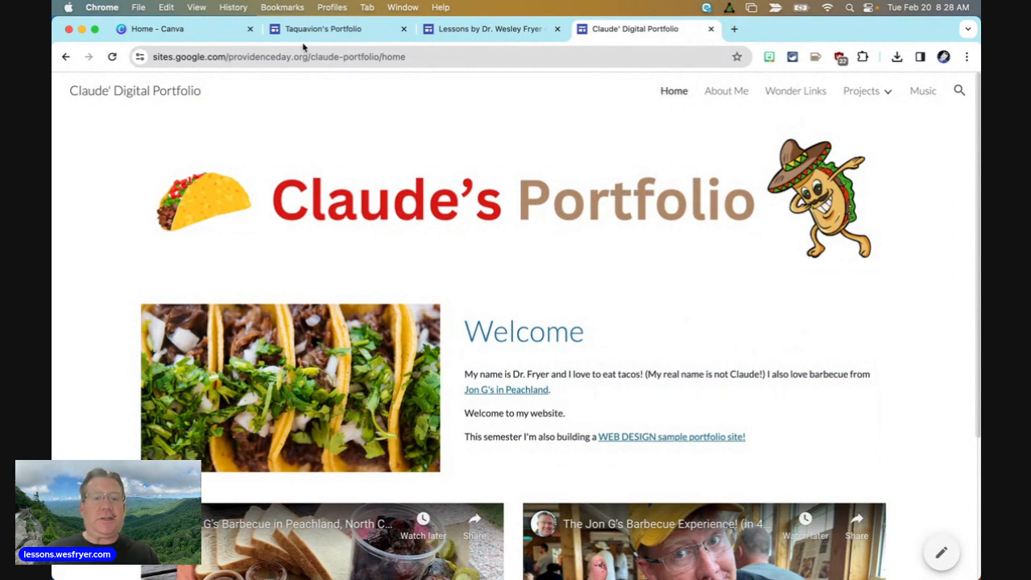
- Switch to the Taquavion's Portfolio site editor and compare the Home page banner with the Music page header
left_click(326, 30)
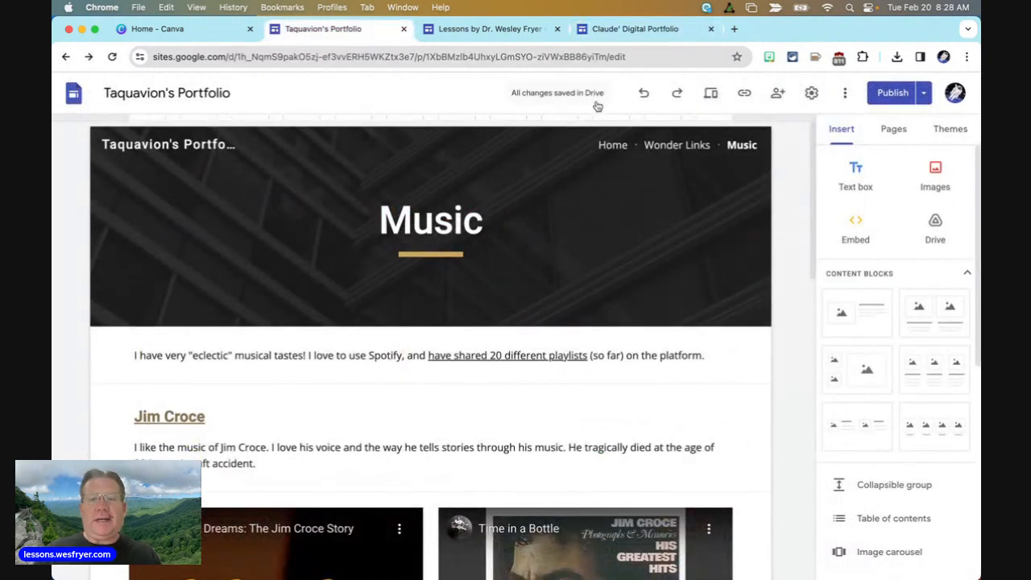
left_click(610, 147)
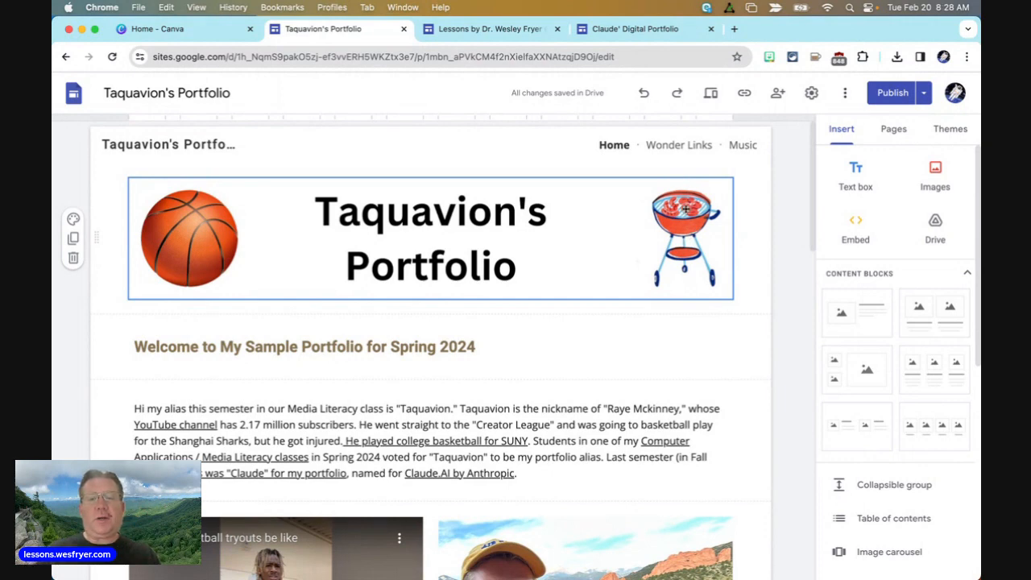
left_click(740, 146)
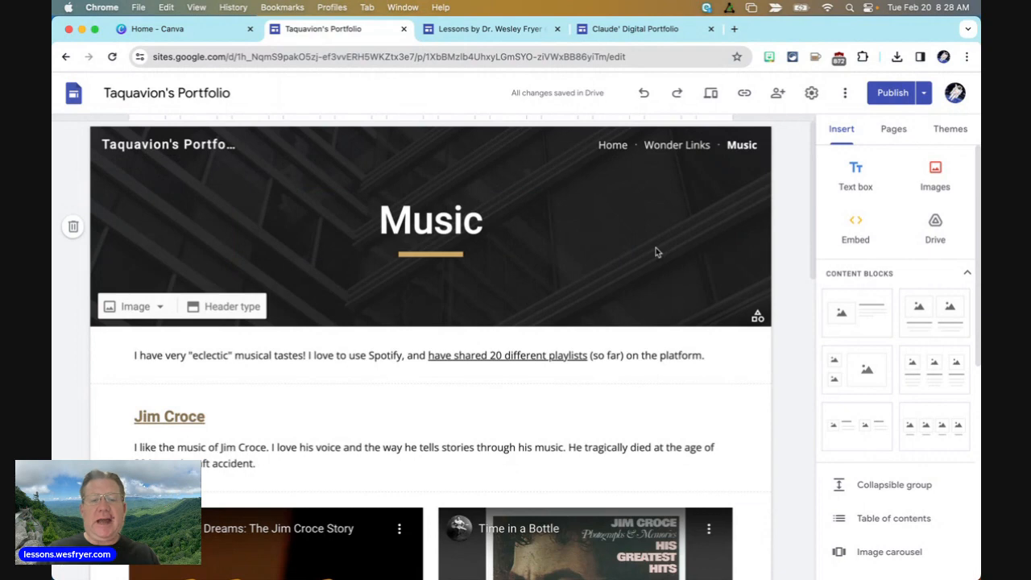
- Switch to Canva, open the Wonder Links banner from the projects as an example, and close it
left_click(185, 32)
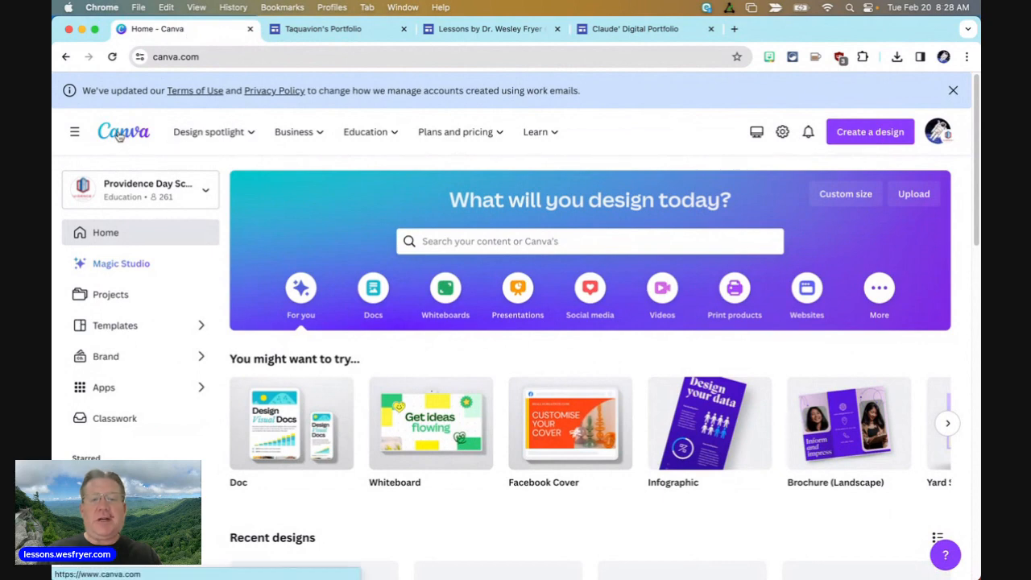
left_click(121, 305)
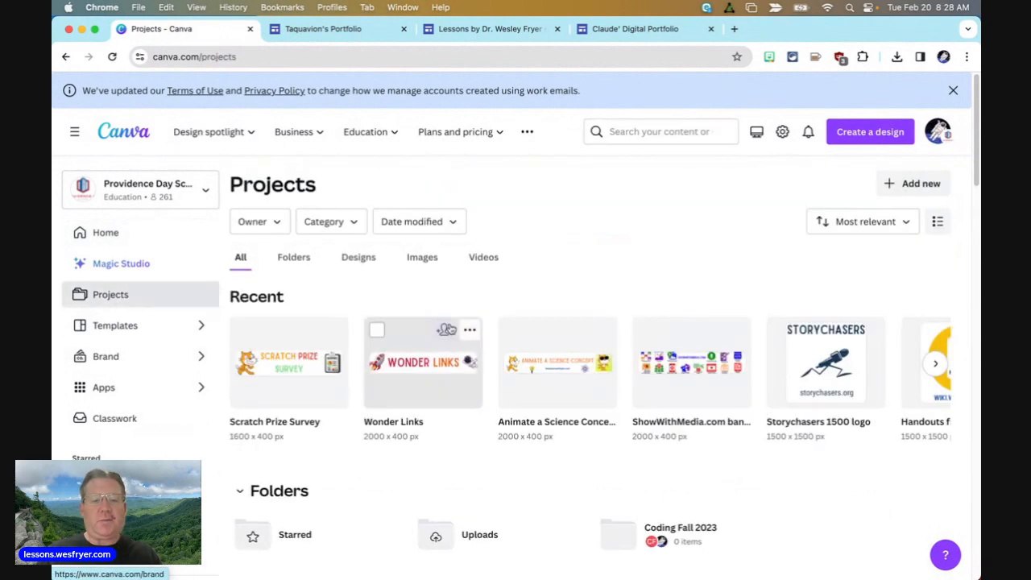
left_click(436, 377)
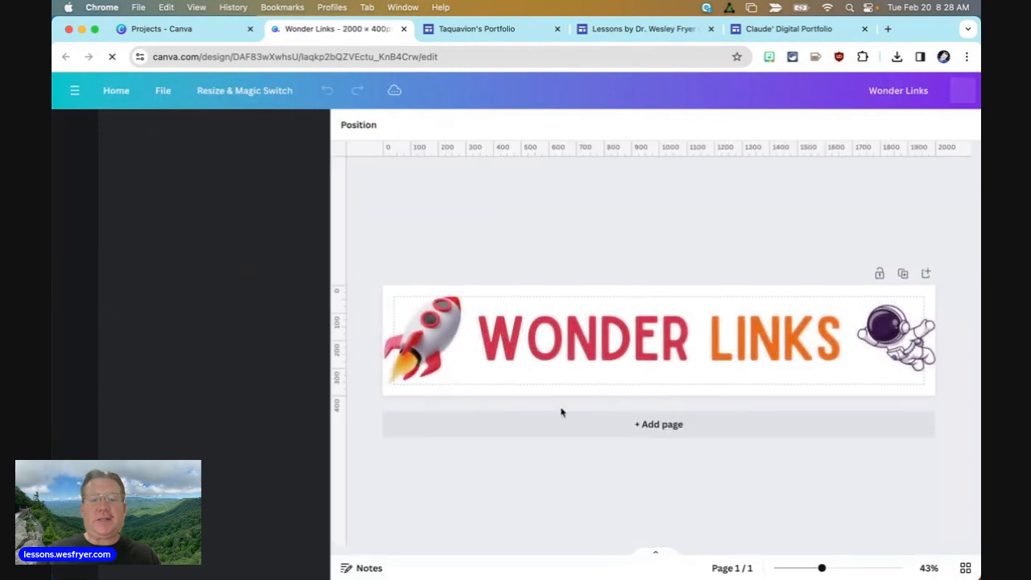
left_click(403, 30)
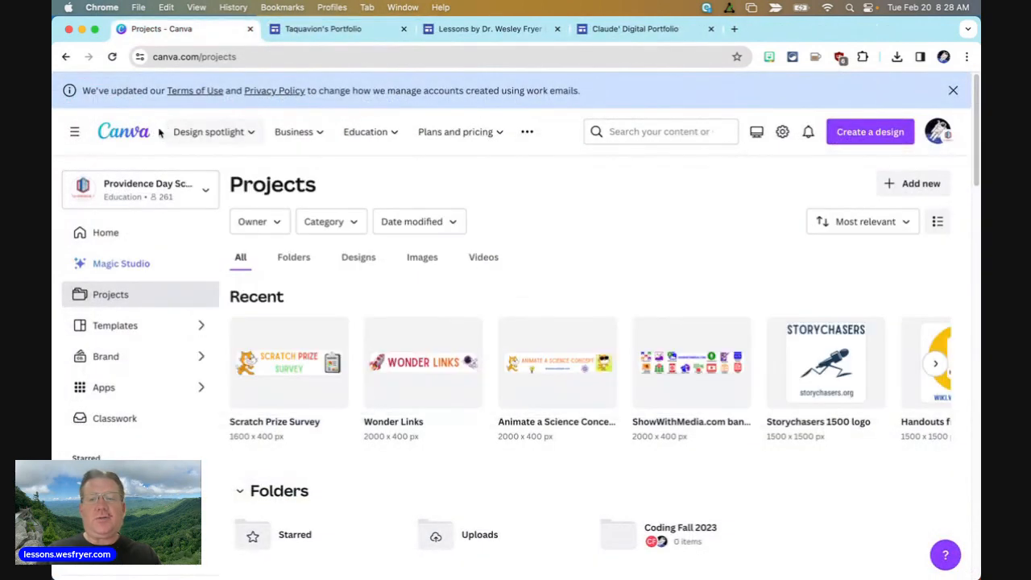
- Create a new custom-size Canva design of 2000 × 400 px
left_click(117, 134)
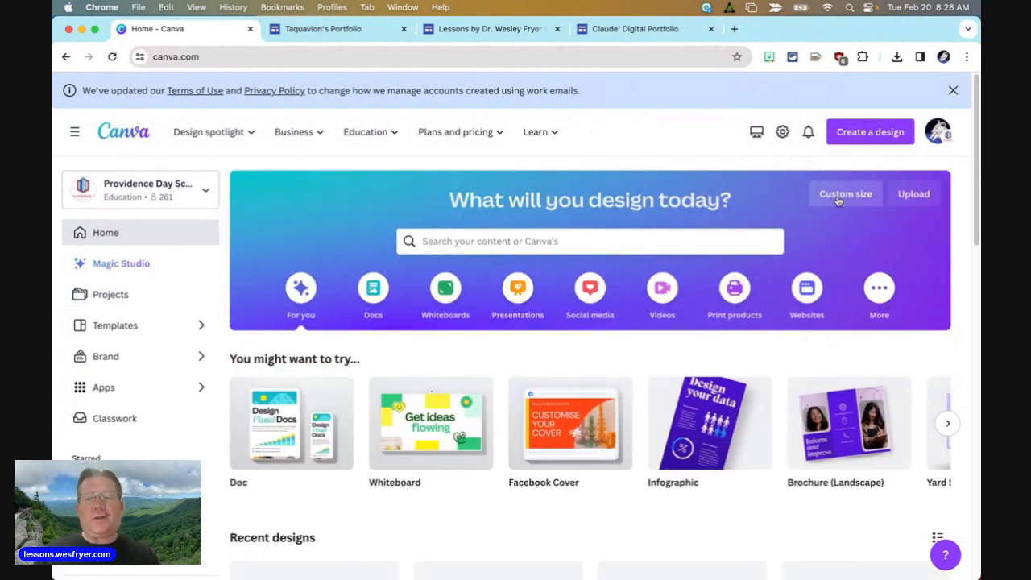
left_click(844, 196)
left_click(670, 255)
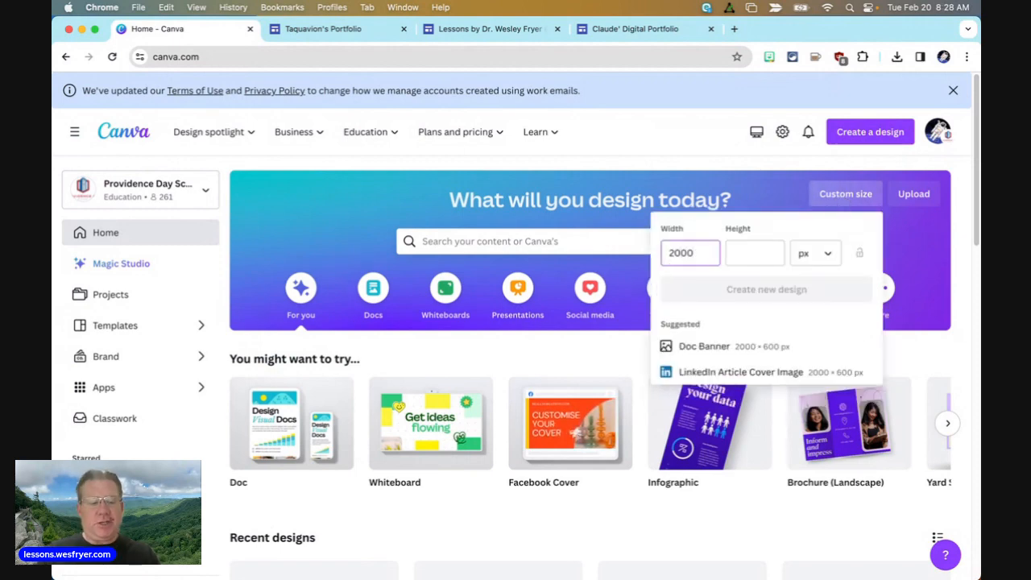
key("Tab")
type("400")
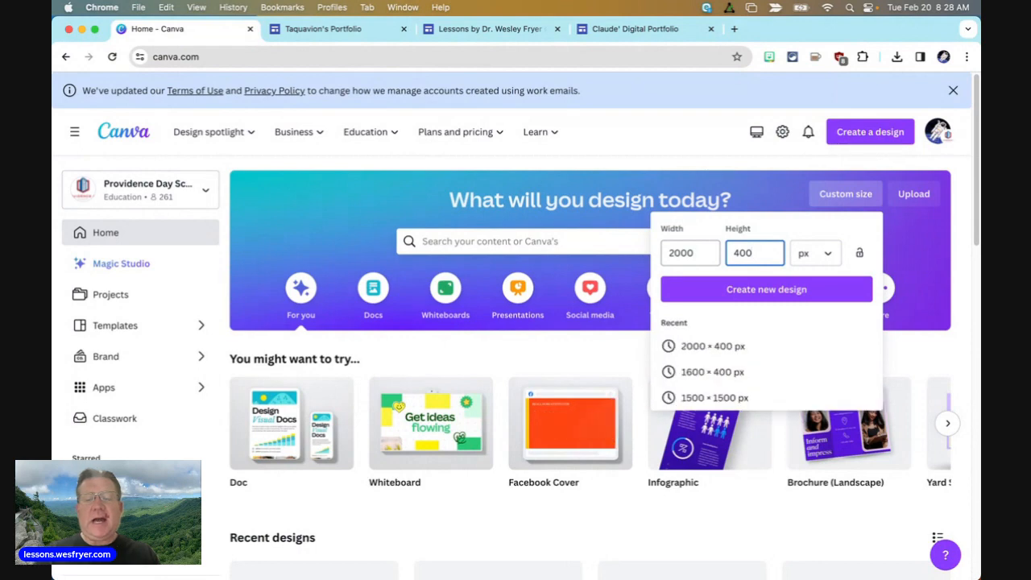
left_click(773, 292)
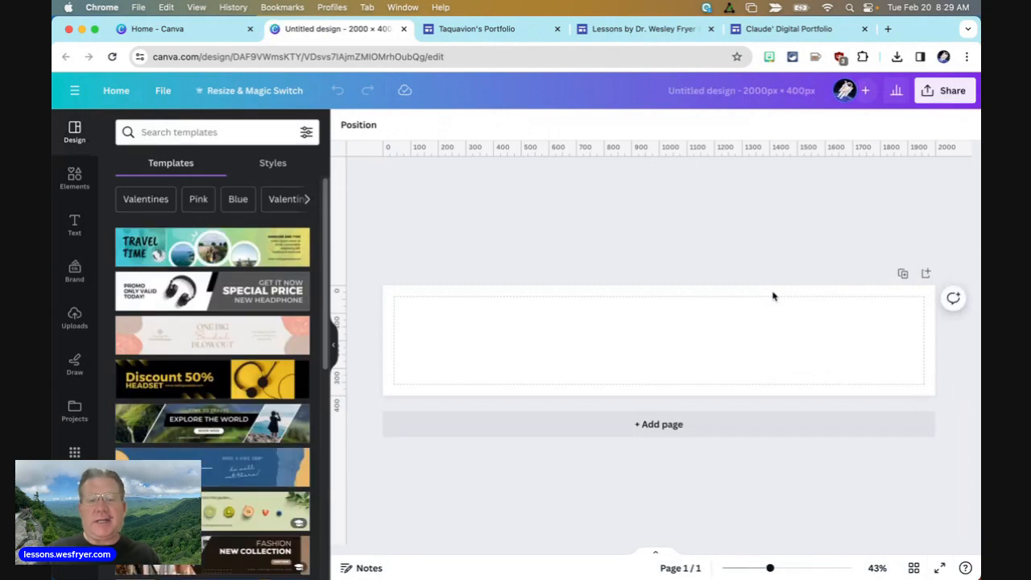
- Add a heading to the blank banner with the text "Taquavion's Music"
left_click(71, 232)
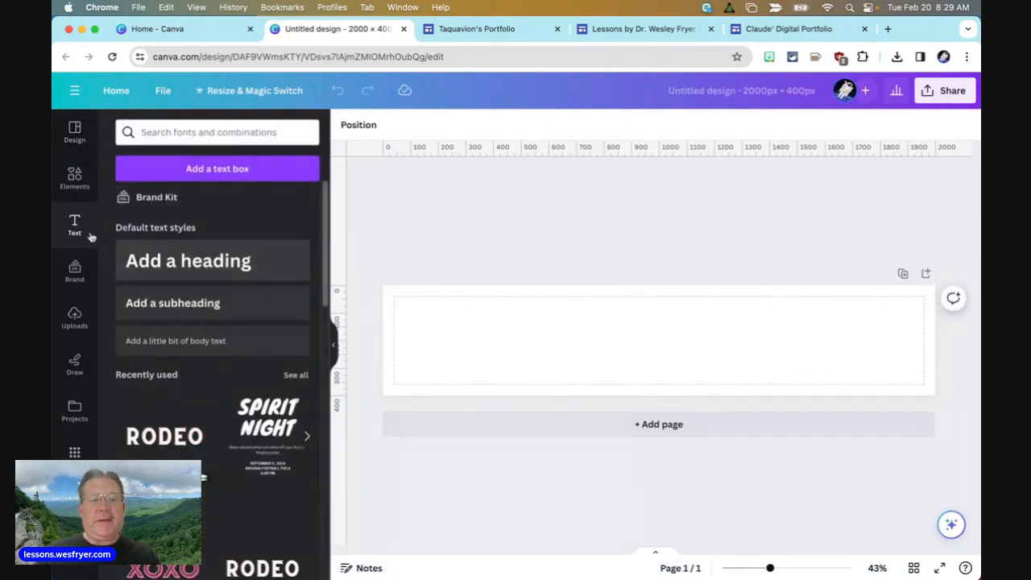
left_click(184, 261)
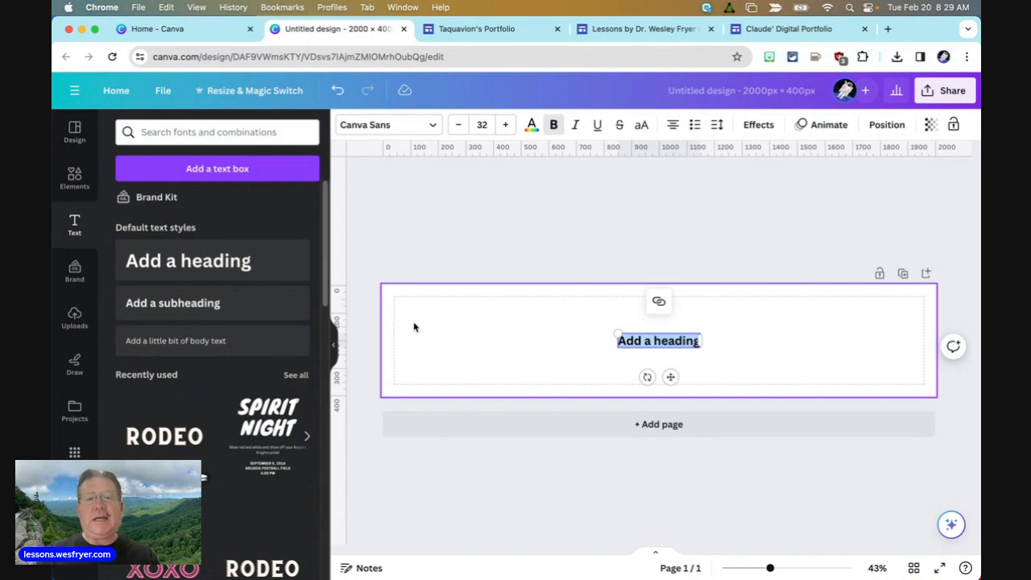
key("BackSpace")
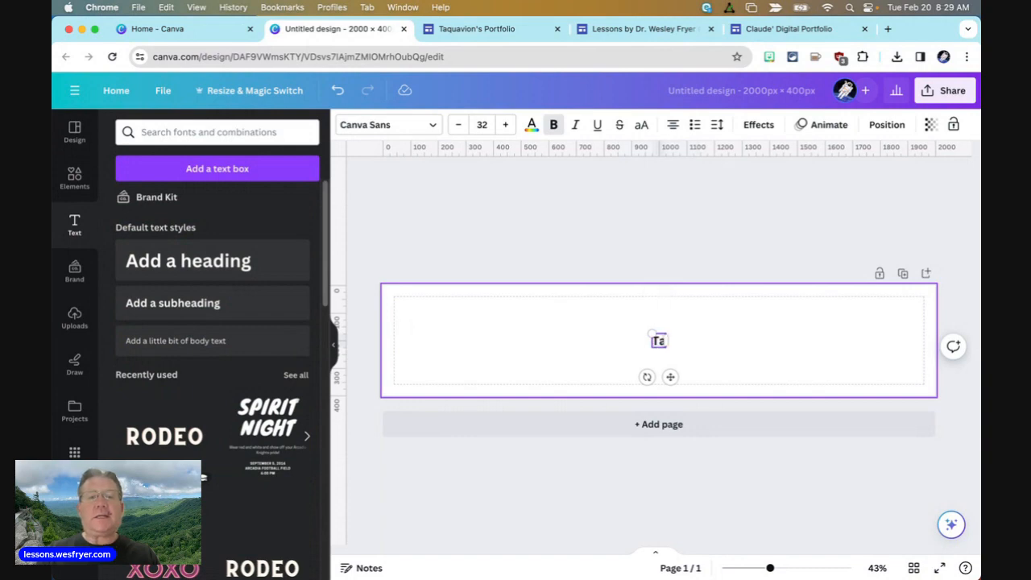
type("Taquavion's")
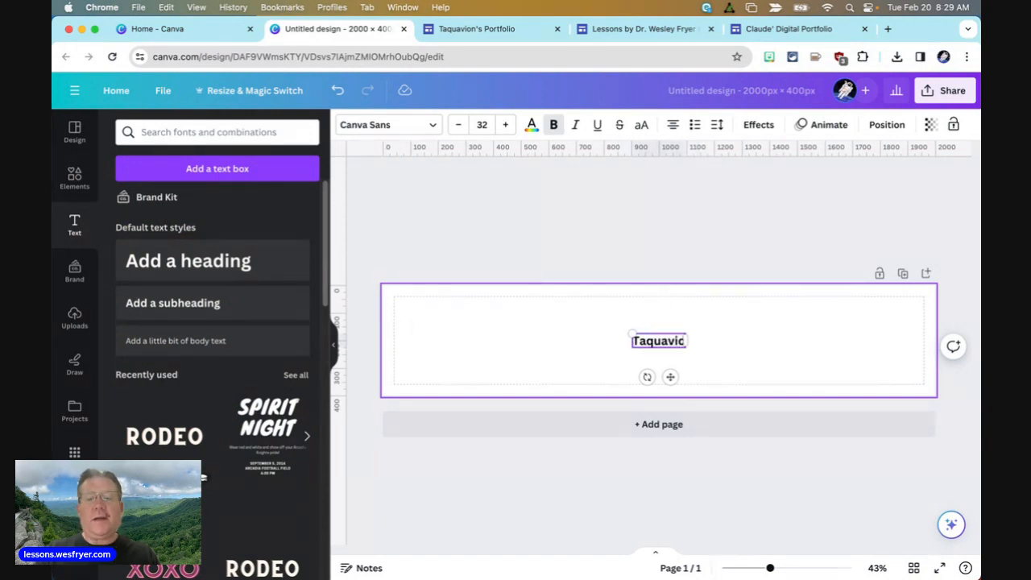
type(" Music")
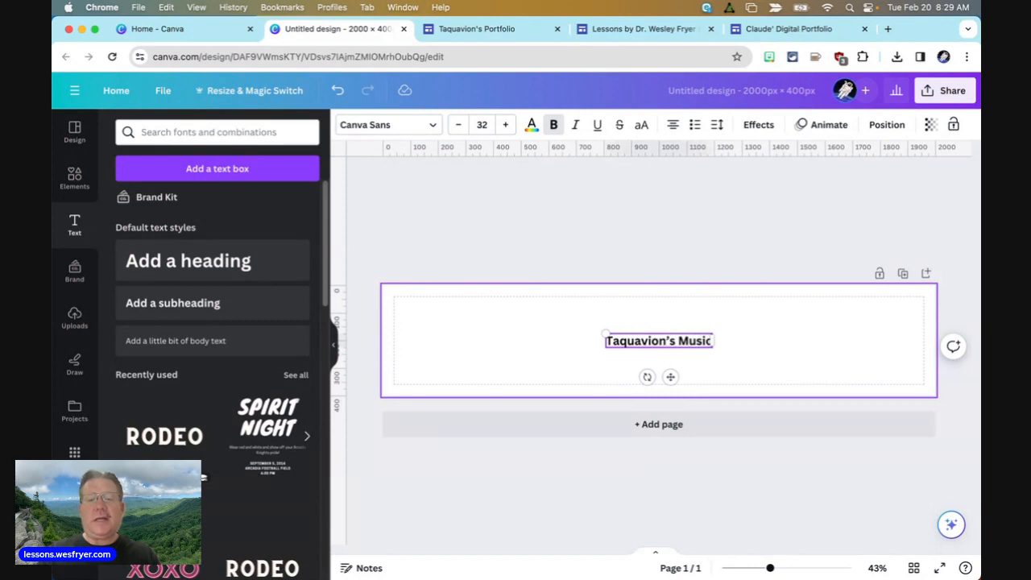
- Enlarge the banner heading to a font size of about 82 and centre it horizontally
left_click(590, 325)
left_click(606, 333)
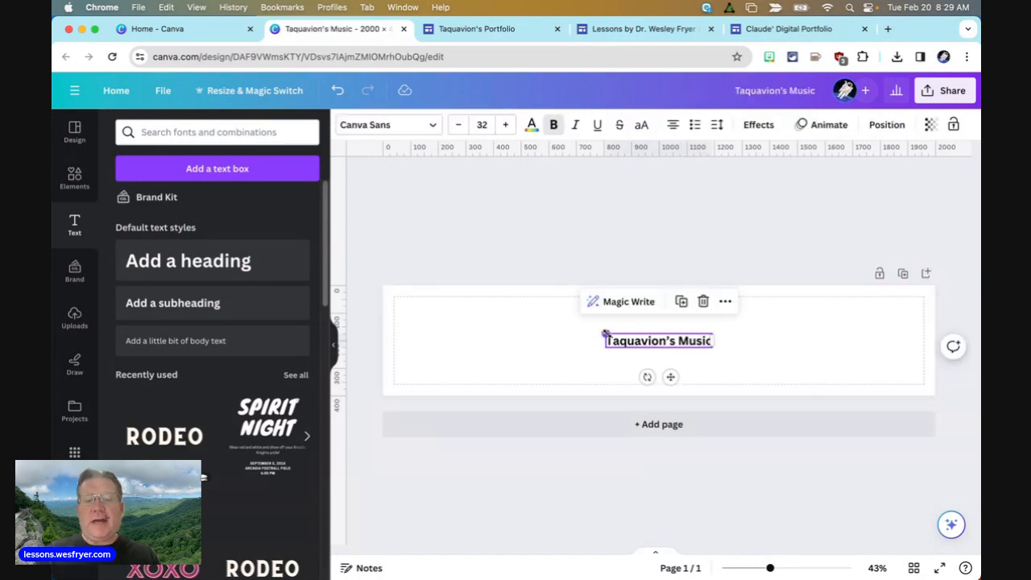
left_click_drag(606, 333, 440, 312)
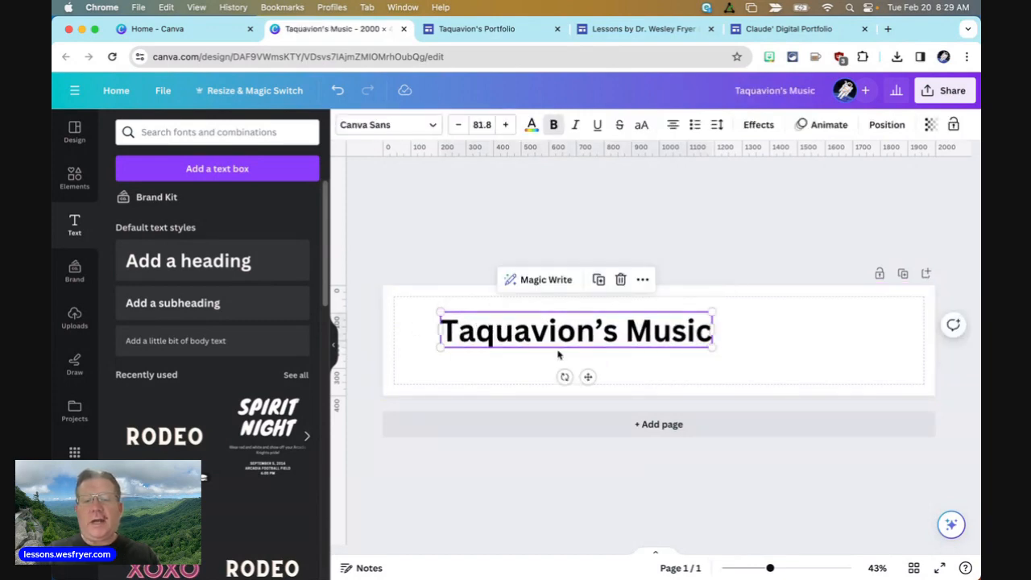
left_click_drag(588, 346, 671, 345)
- Try splitting the heading onto two lines before "Music", enlarged to about size 91 and centred, and rejoin the lines
left_click(730, 332)
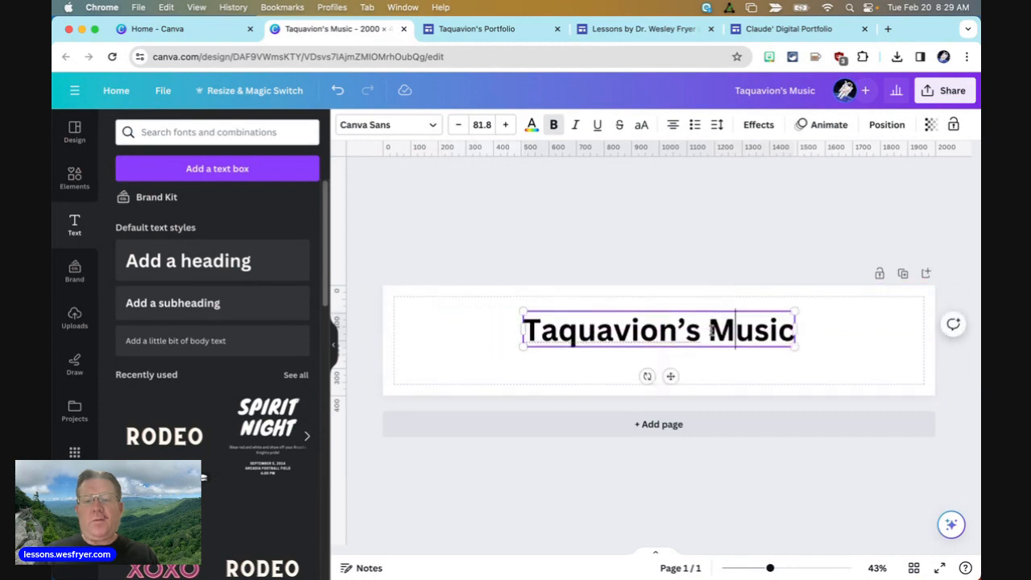
key("Return")
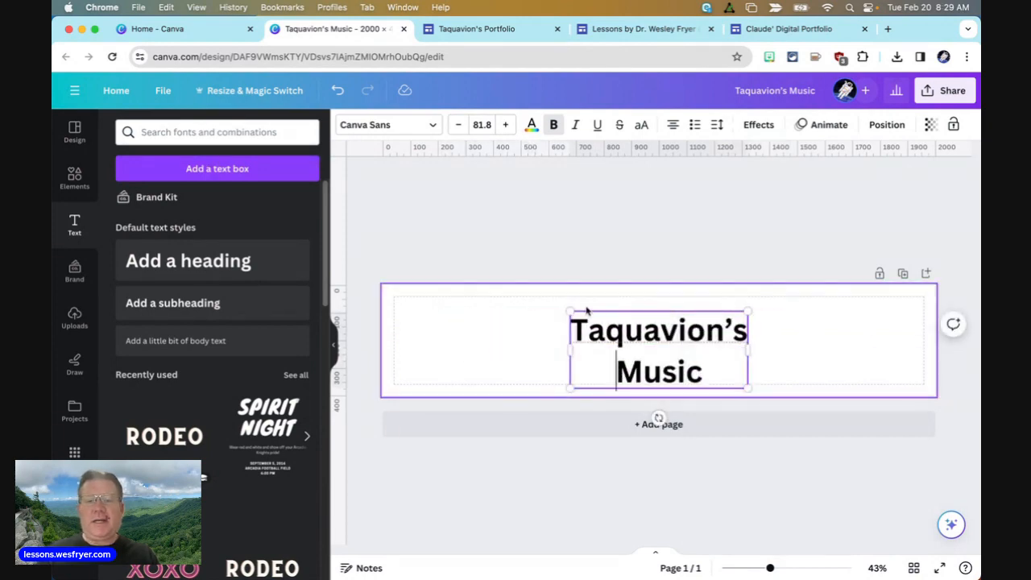
left_click_drag(570, 311, 549, 303)
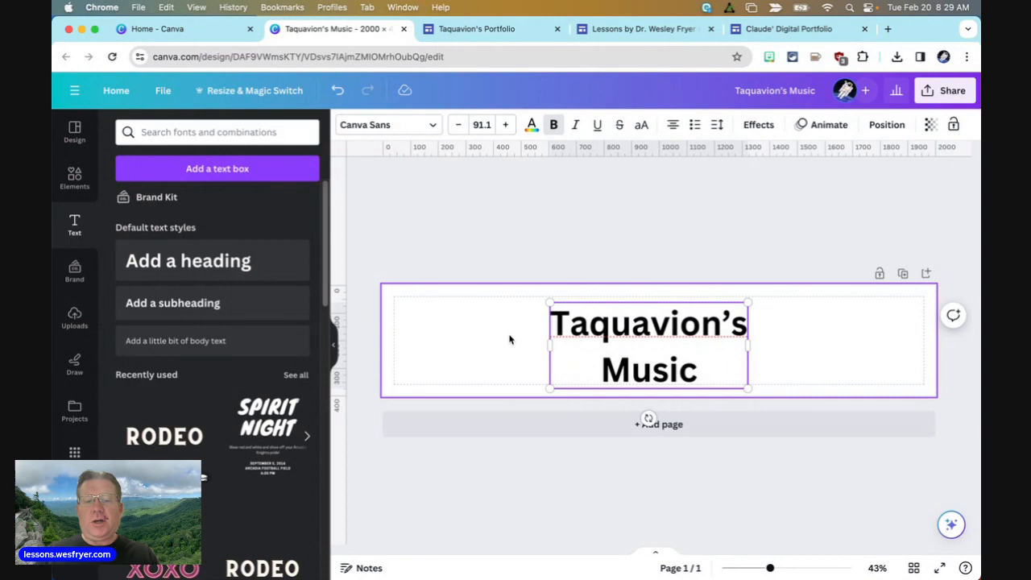
mouse_move(636, 336)
left_mouse_down()
mouse_move(605, 336)
mouse_move(647, 345)
left_mouse_up()
left_click(647, 348)
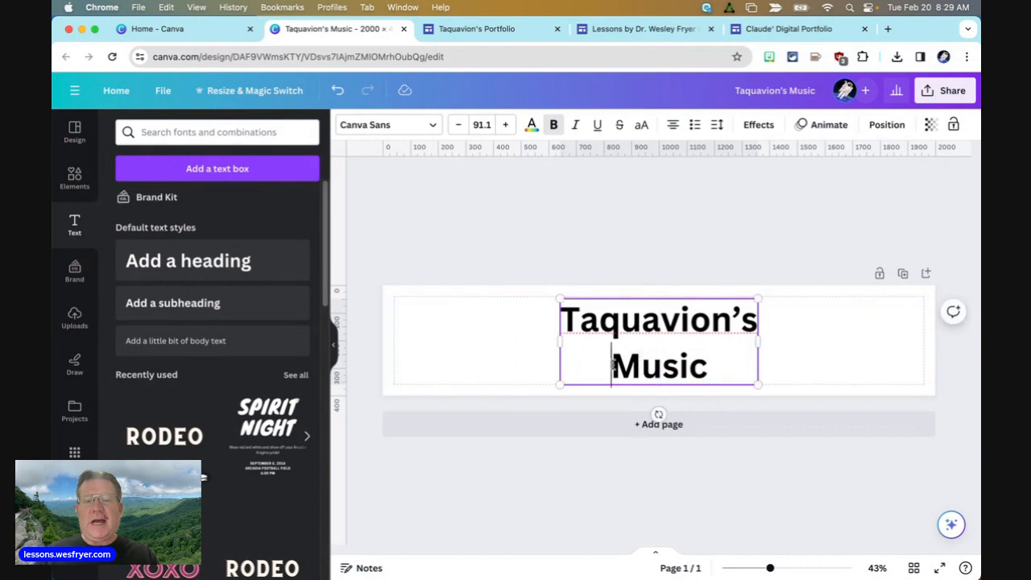
key("BackSpace")
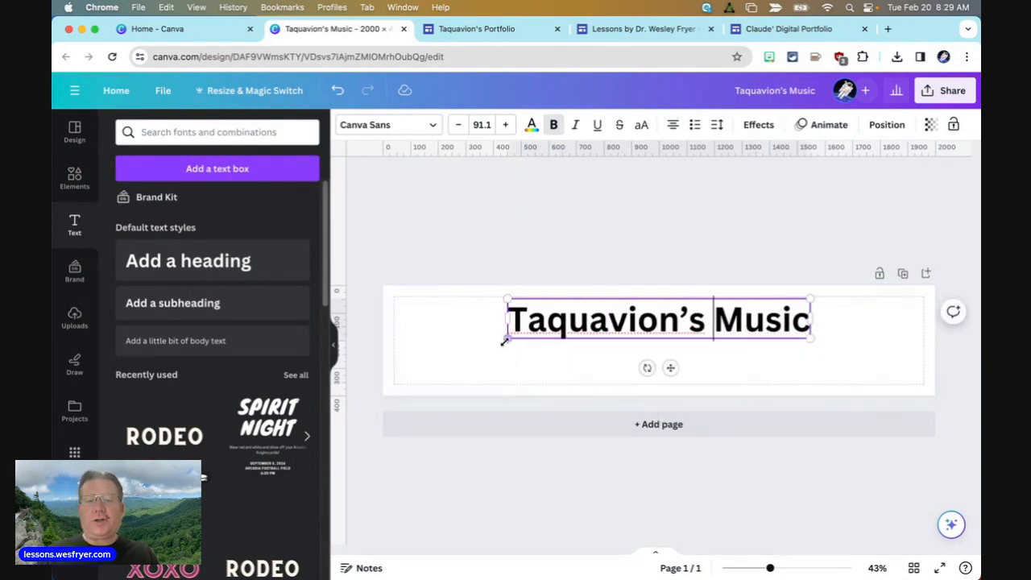
- Enlarge the single-line heading to font size 122 and centre it on the banner
left_click_drag(499, 347, 422, 348)
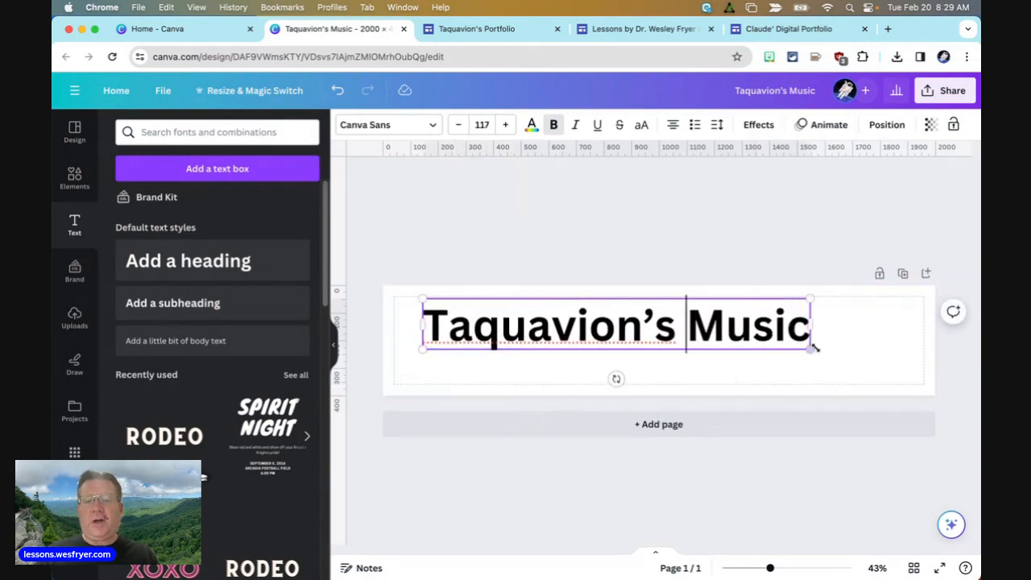
mouse_move(811, 349)
left_mouse_down()
mouse_move(854, 361)
mouse_move(830, 353)
left_mouse_up()
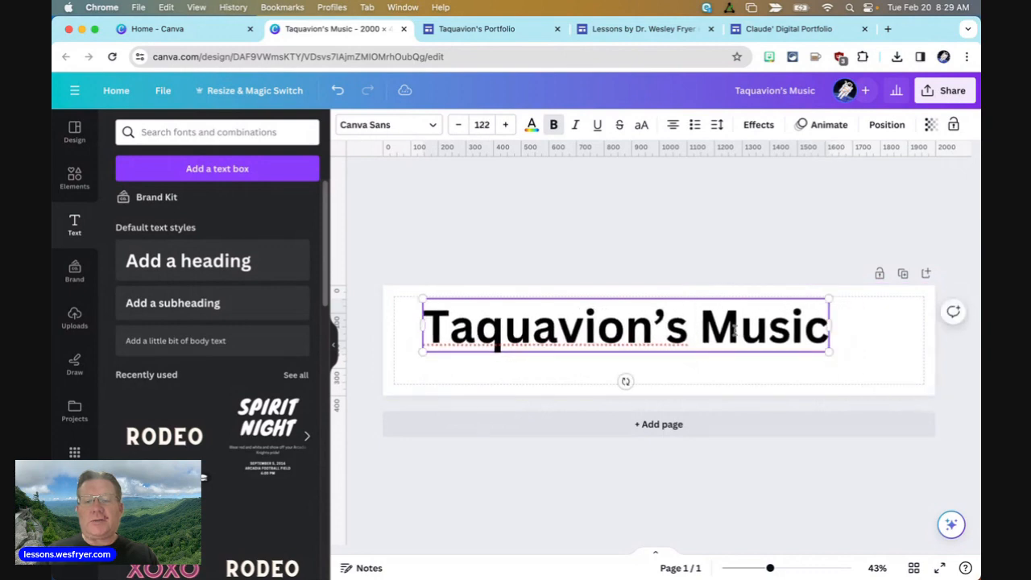
left_click_drag(738, 346, 759, 362)
left_click(757, 362)
left_click_drag(668, 328, 699, 343)
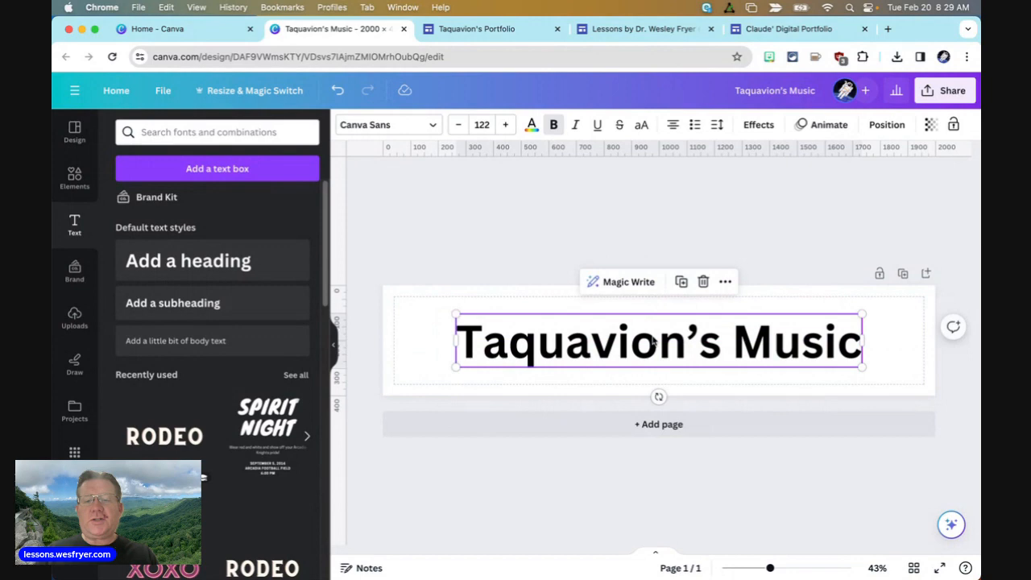
left_click(437, 325)
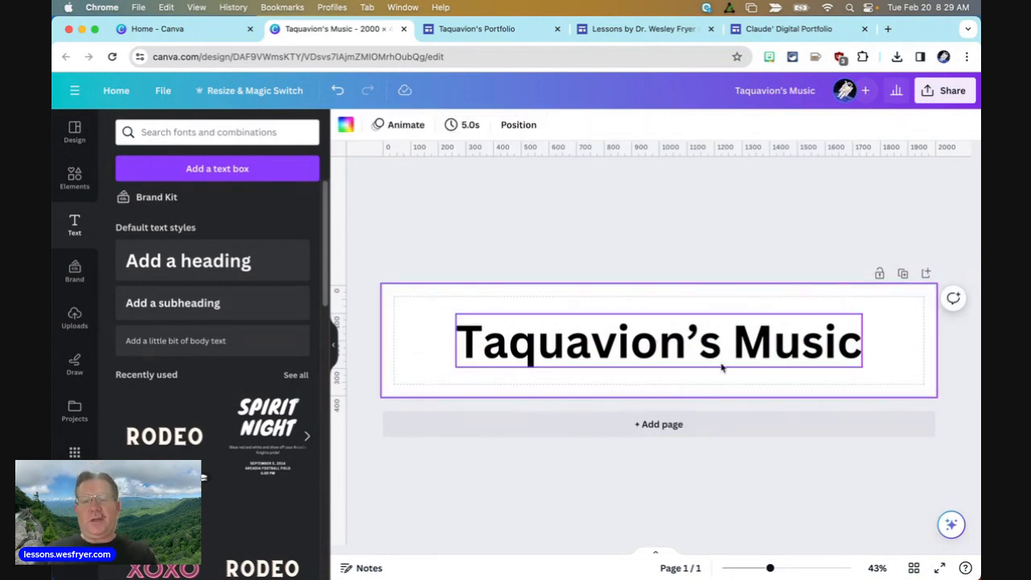
- Search the design elements for "music" and show all the matching graphics
left_click(72, 178)
left_click(179, 131)
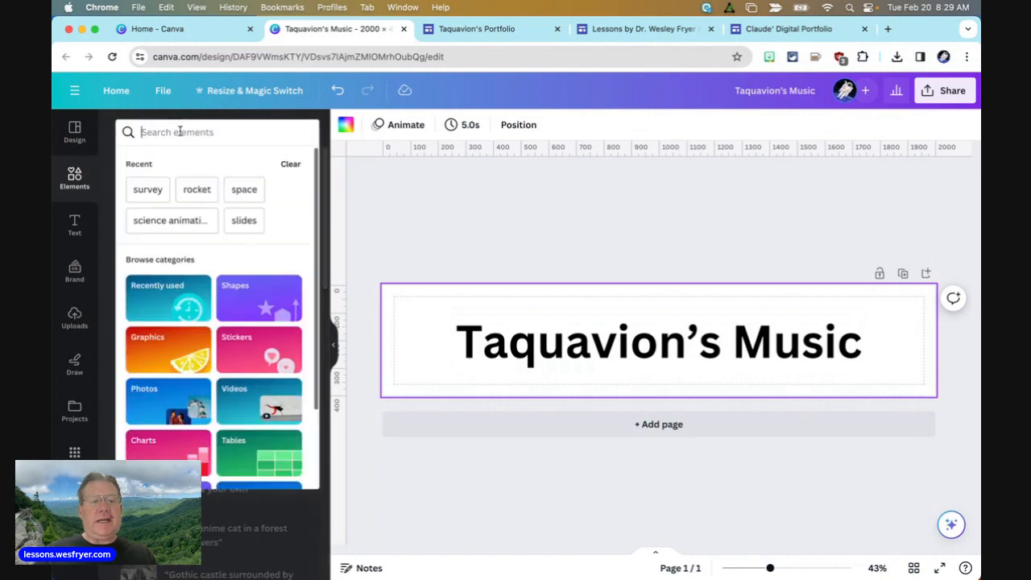
type("music")
key("Return")
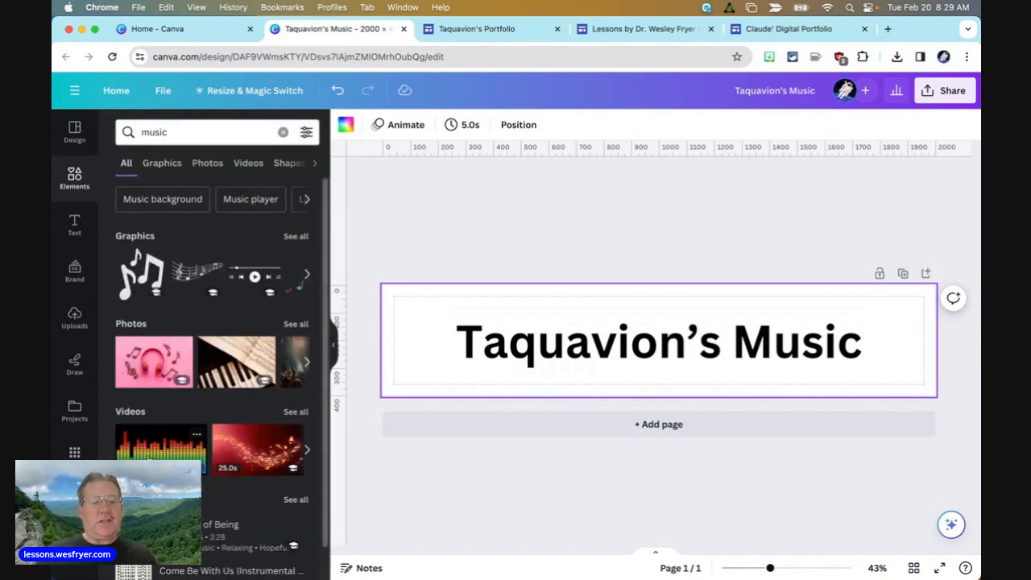
left_click(296, 237)
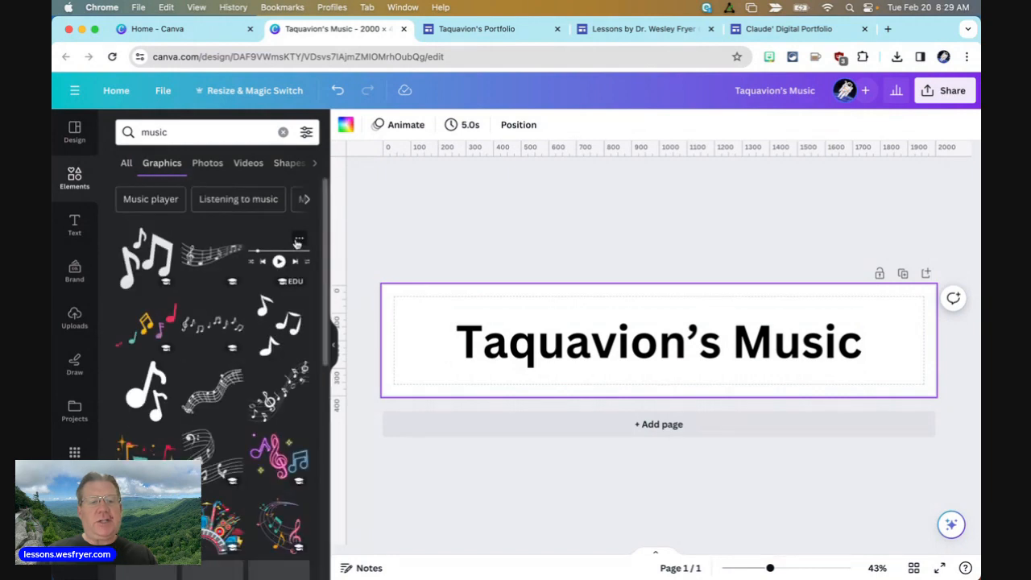
- Add the colourful graphic of instruments and speakers, enlarge it and place it just after the heading at the banner's right end
scroll(238, 354, "down", 4)
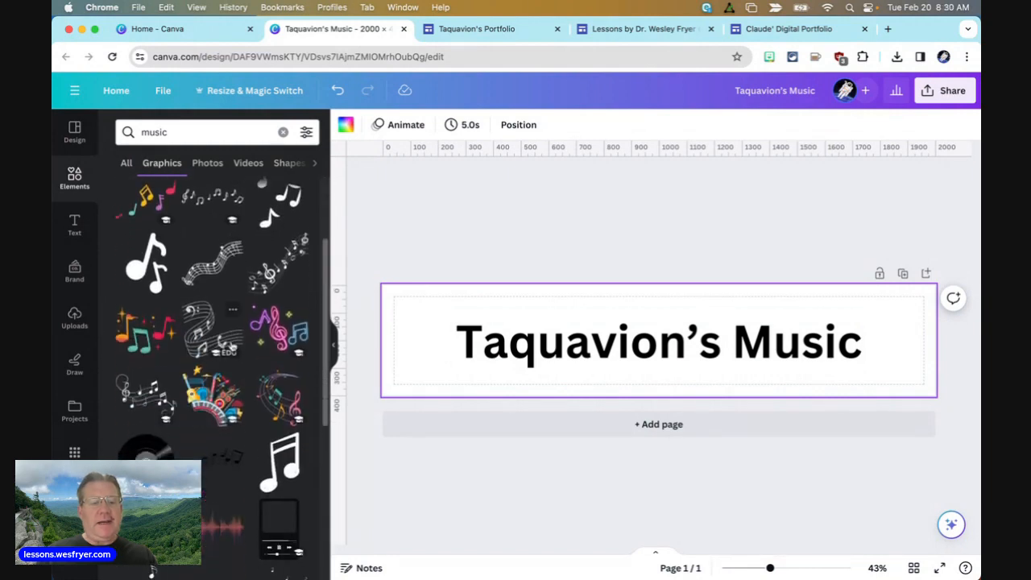
left_click(212, 374)
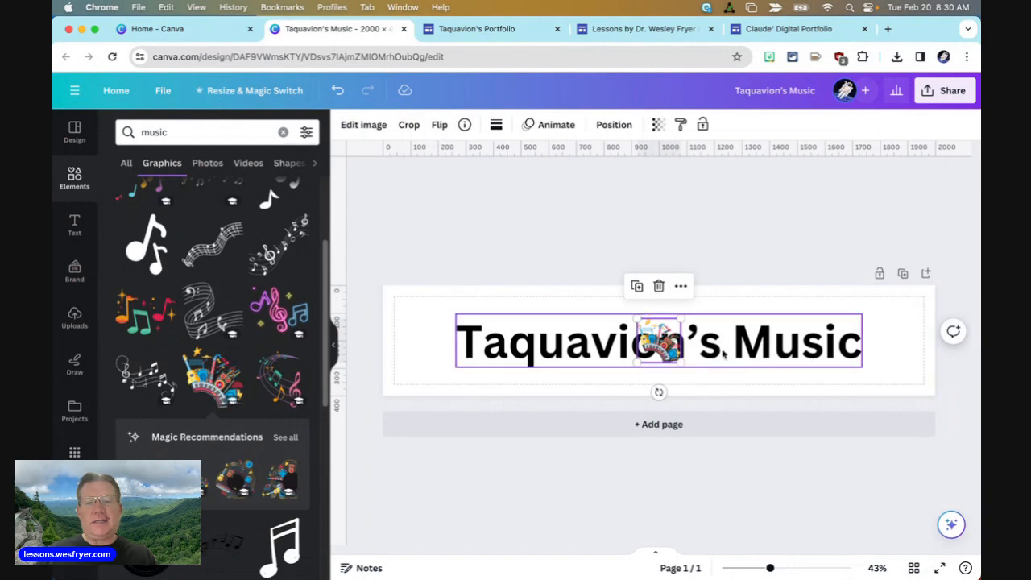
left_click_drag(658, 339, 854, 296)
left_click_drag(896, 339, 908, 348)
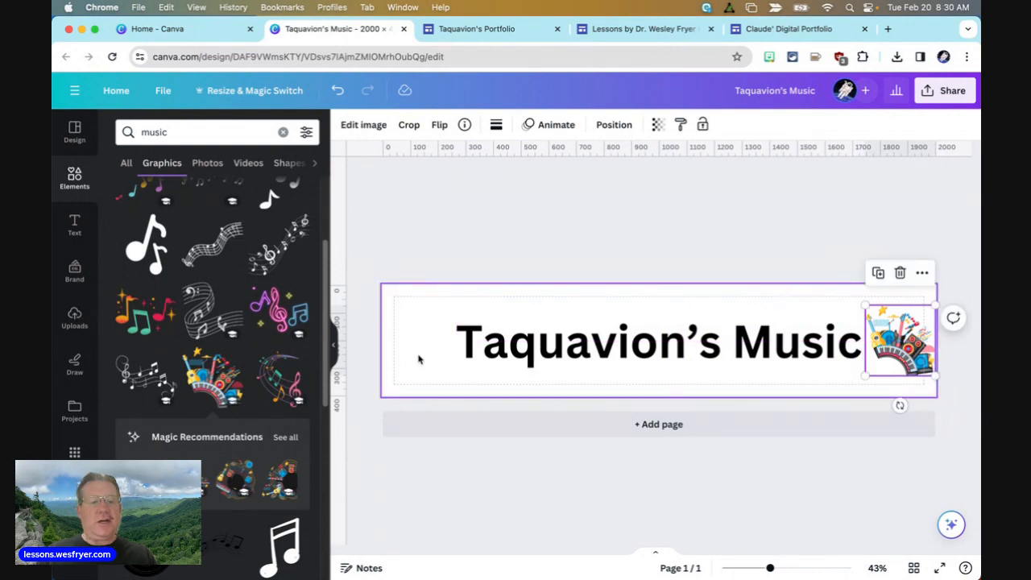
- Add the solid black music notes graphic, nearly as tall as the banner, in front of the heading at the banner's left end
scroll(224, 348, "down", 3)
scroll(224, 348, "up", 5)
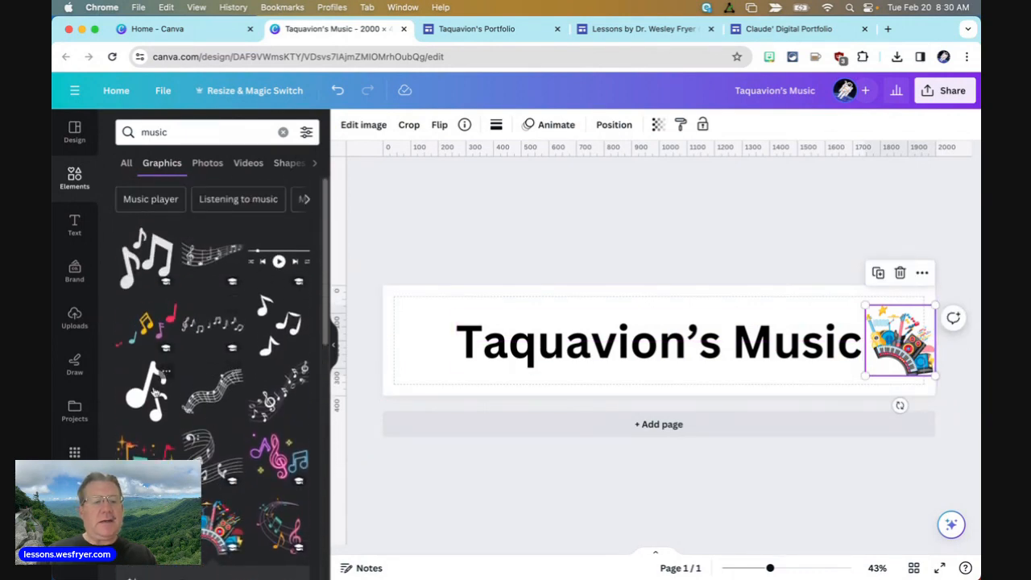
left_click(156, 393)
left_click_drag(661, 345, 416, 347)
left_click(481, 291)
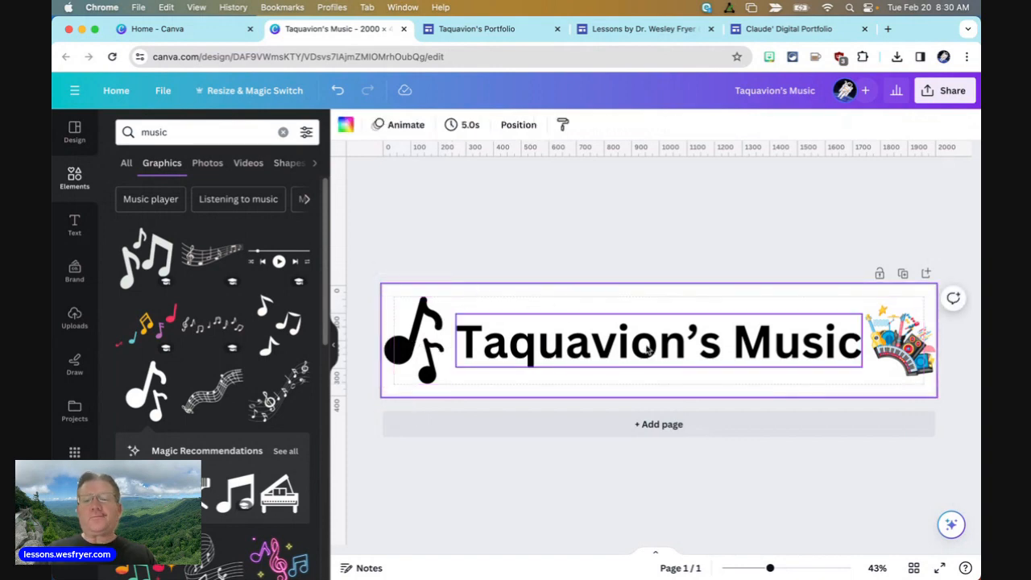
- Recolour the word "Music" in the heading with the red #E92043 sampled from the instruments graphic
left_click(766, 348)
double_click(794, 352)
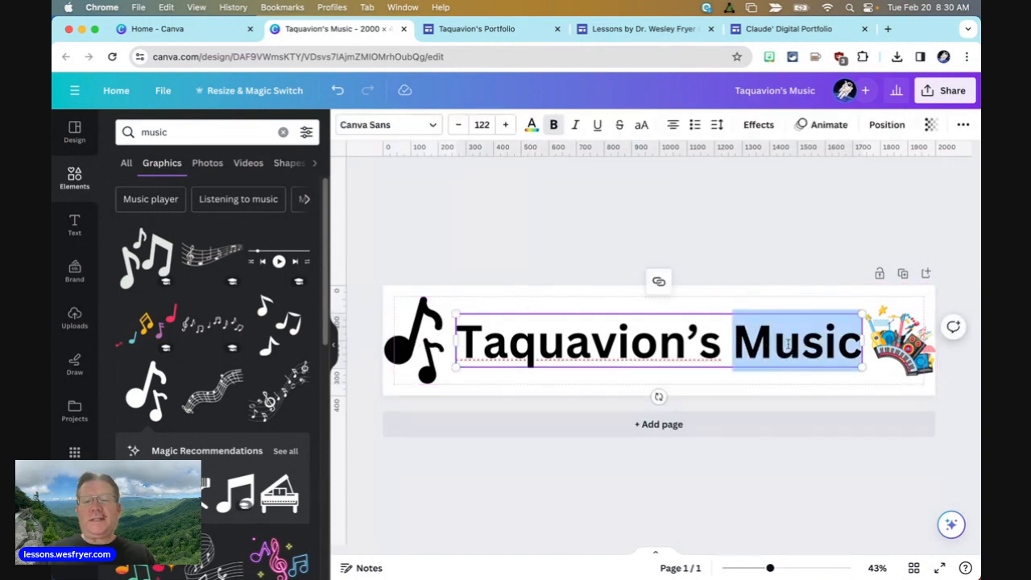
left_click(532, 126)
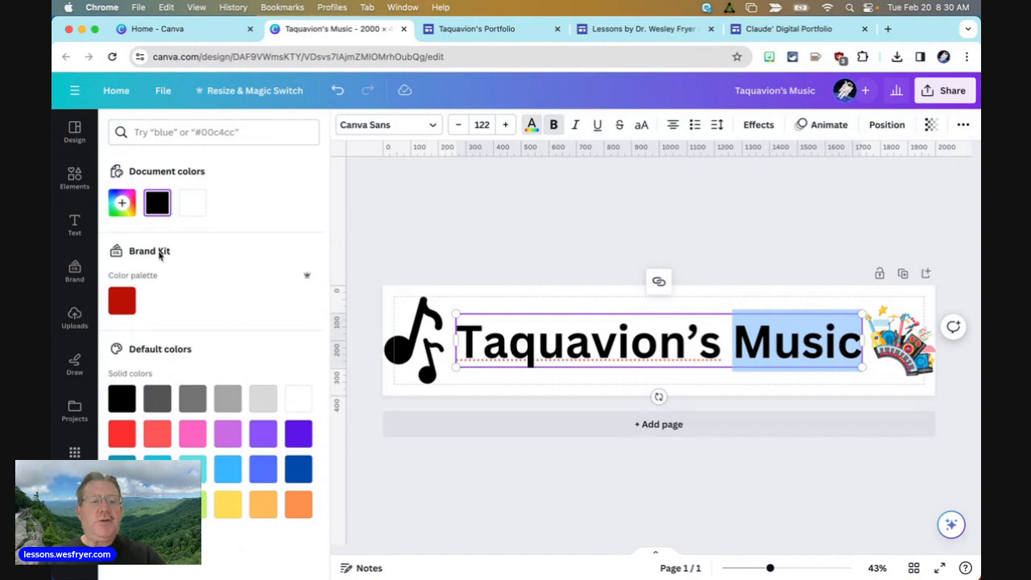
left_click(124, 204)
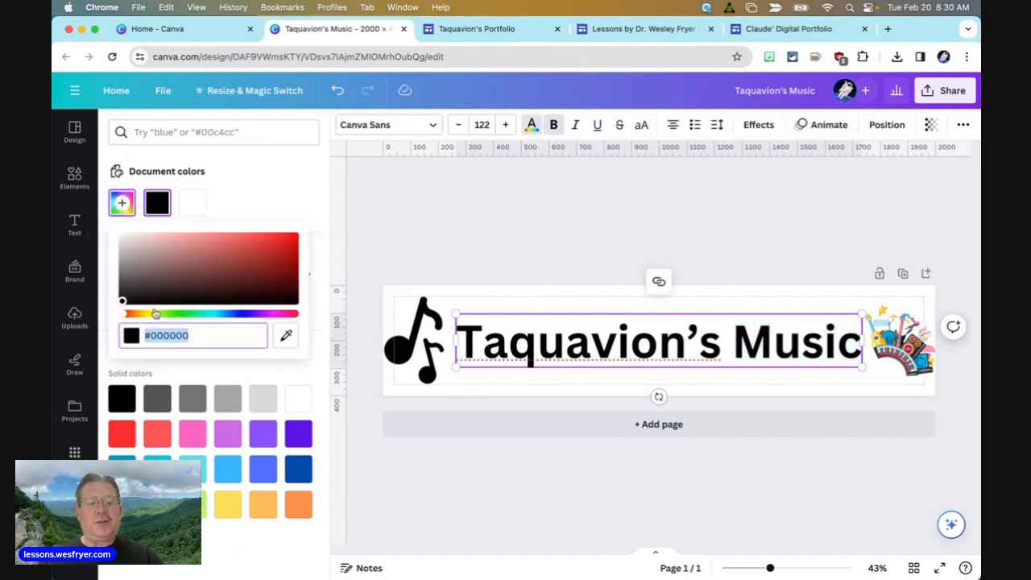
left_click(286, 335)
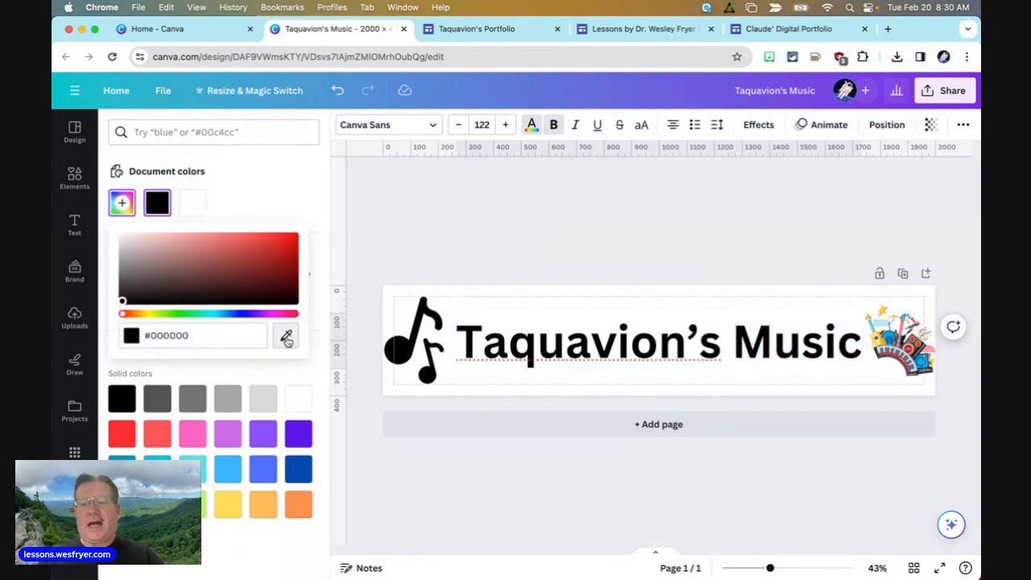
left_click(907, 327)
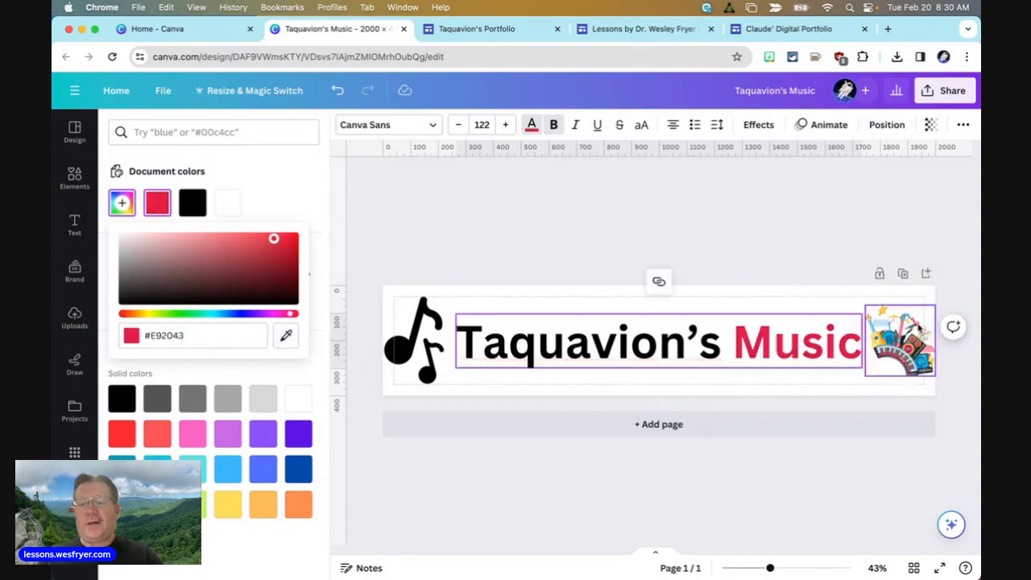
- Recolour the heading's first word with the blue #0072B2 sampled from the instruments graphic
left_click(700, 347)
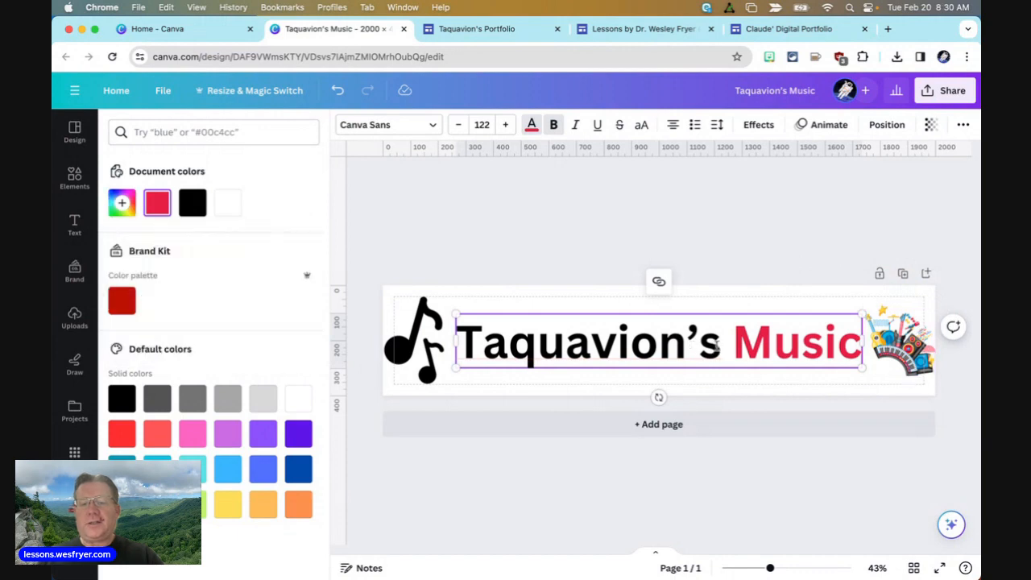
left_click_drag(718, 345, 457, 345)
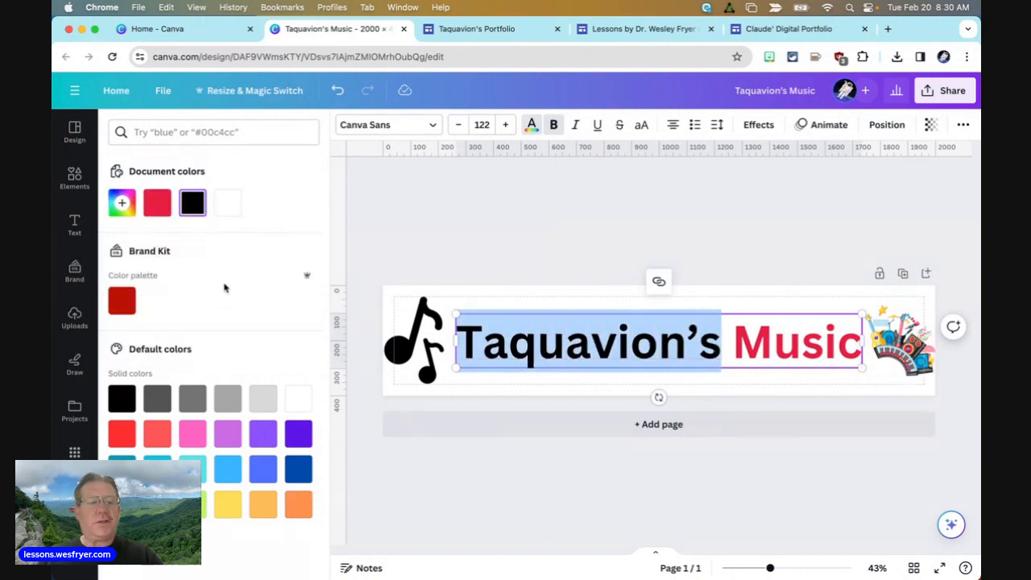
left_click(121, 204)
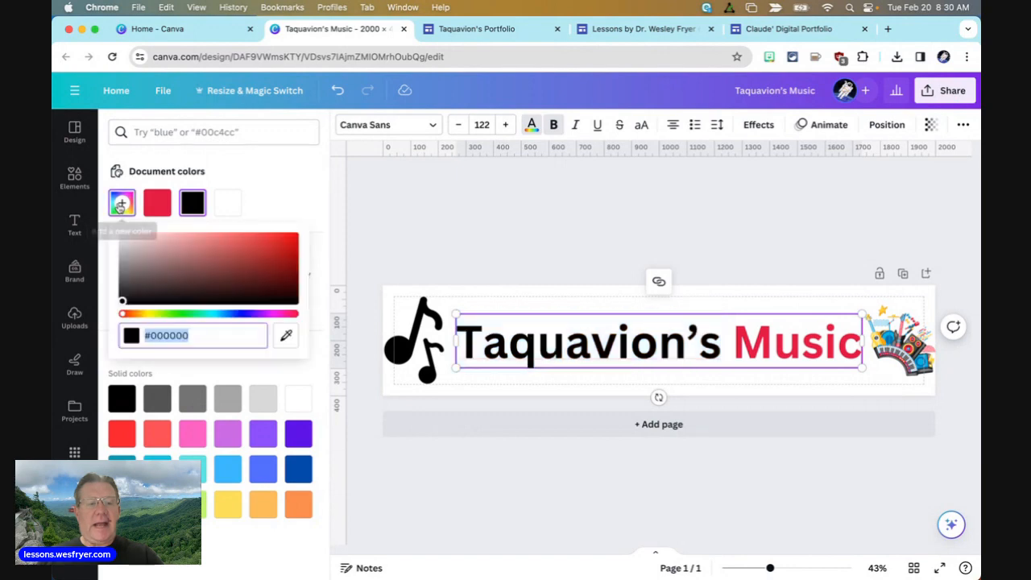
left_click(286, 335)
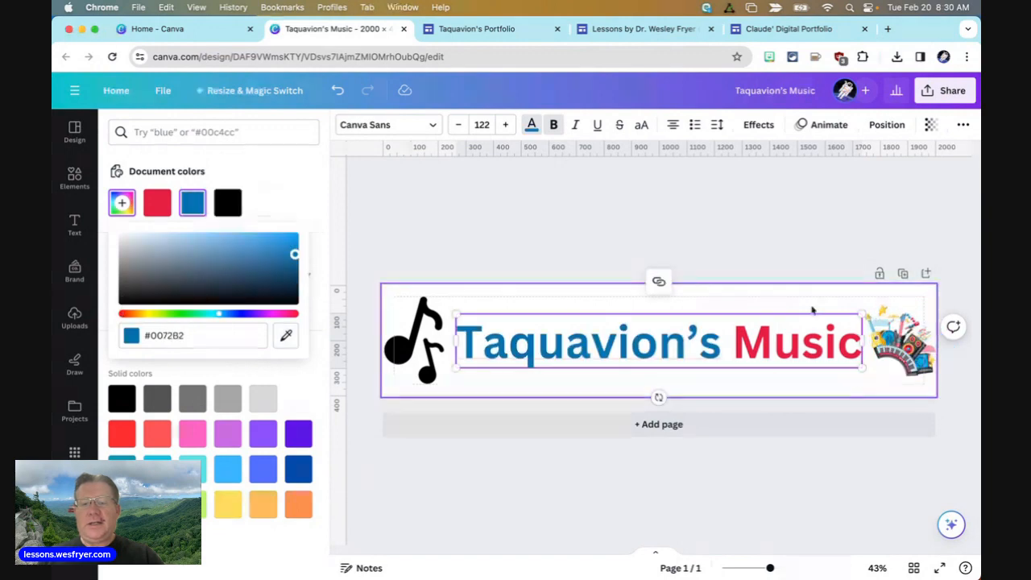
left_click(750, 258)
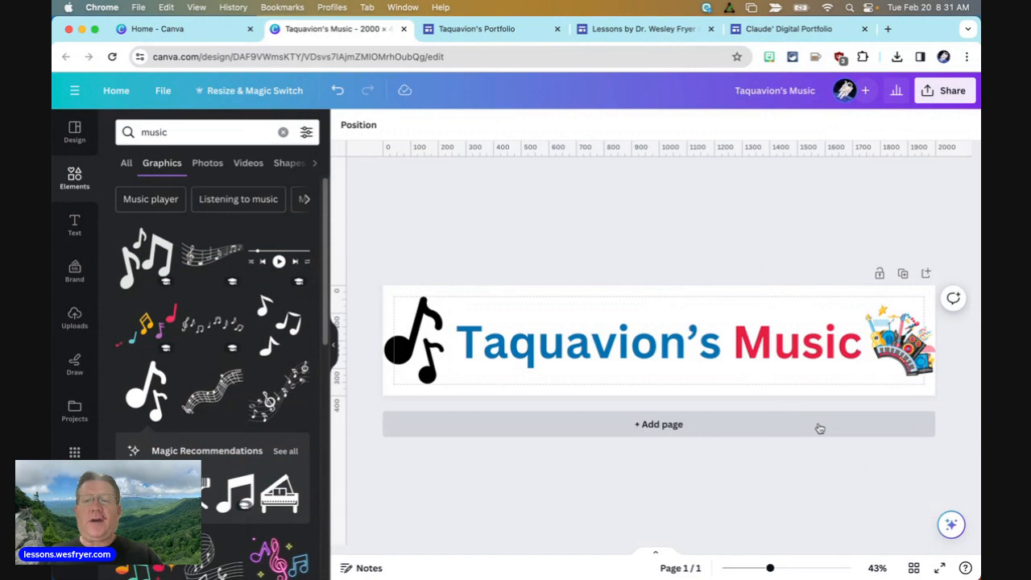
- Open the download settings for the finished banner
left_click(935, 104)
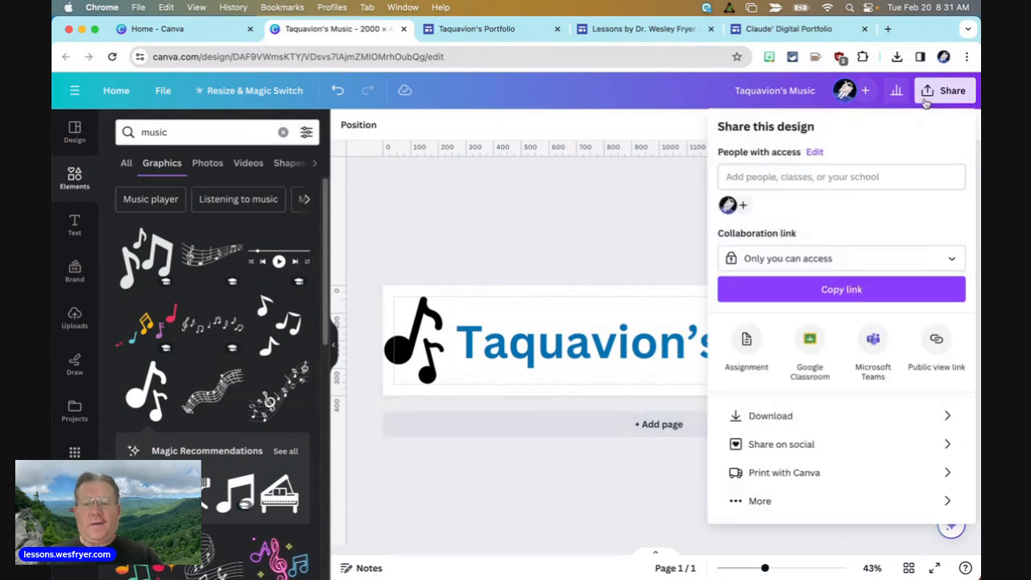
left_click(786, 419)
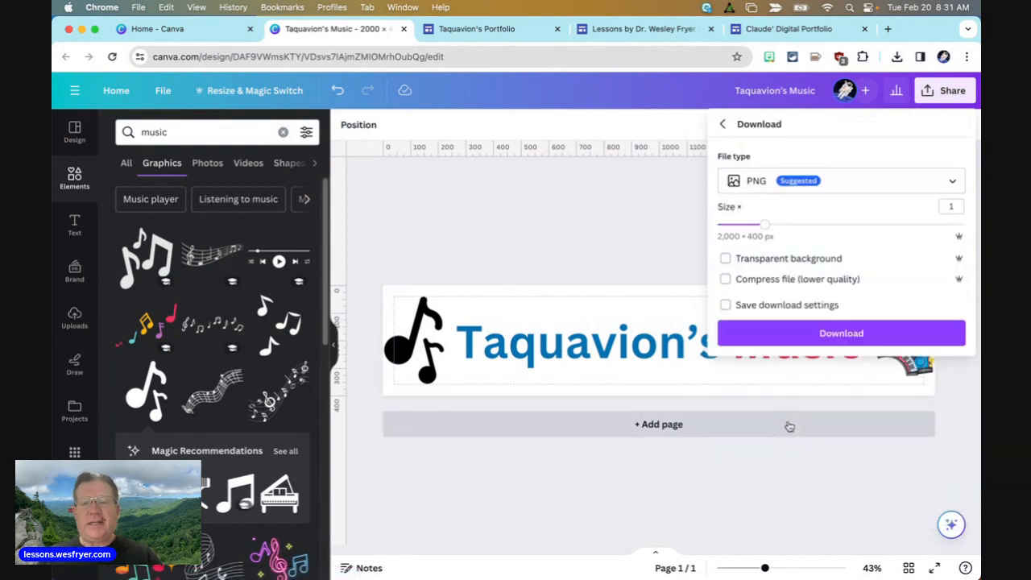
- Try the JPG, PNG and GIF file types for the banner download, ending on JPG
left_click(928, 183)
left_click(842, 224)
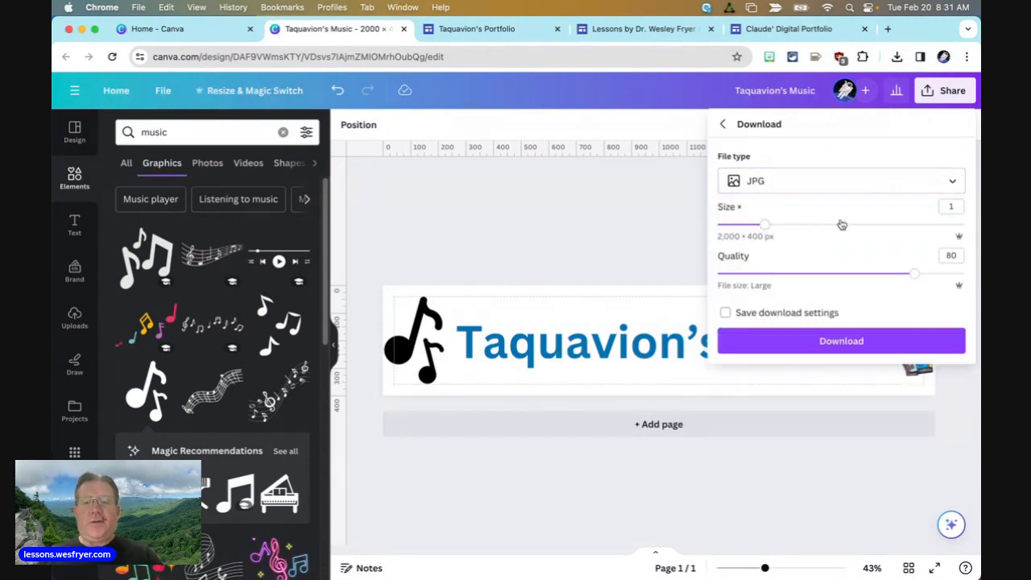
left_click(838, 190)
left_click(824, 267)
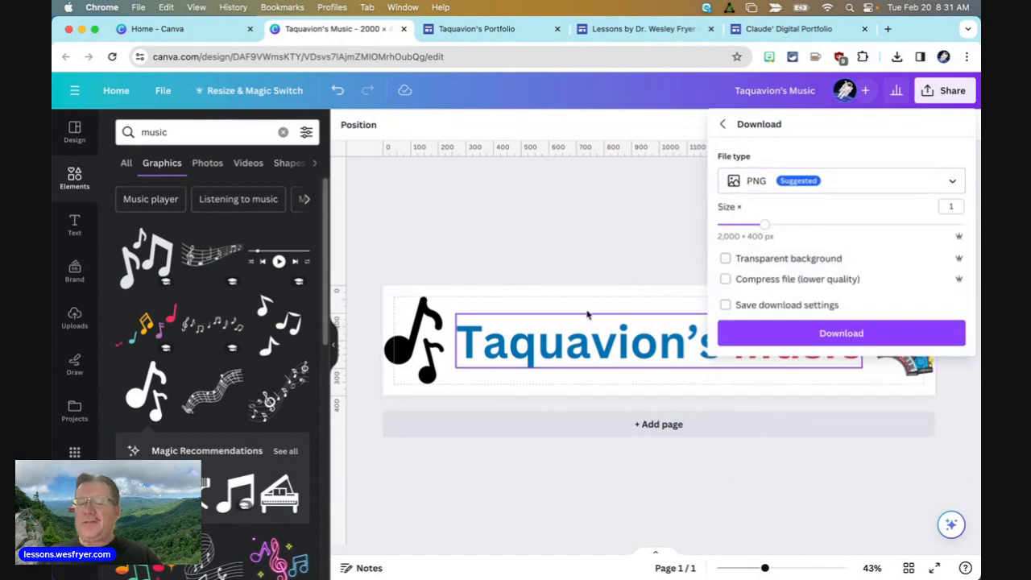
left_click(826, 186)
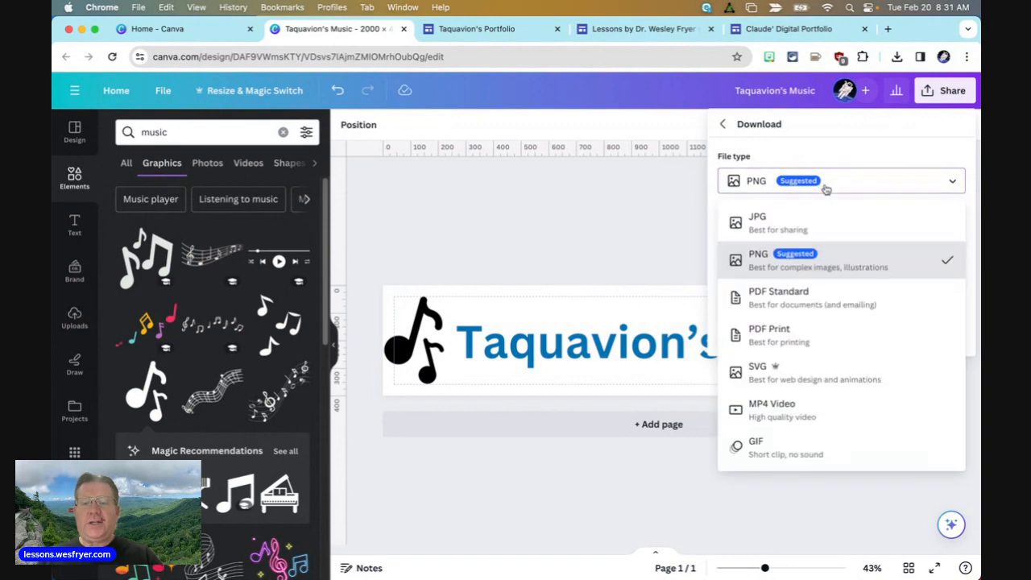
left_click(792, 448)
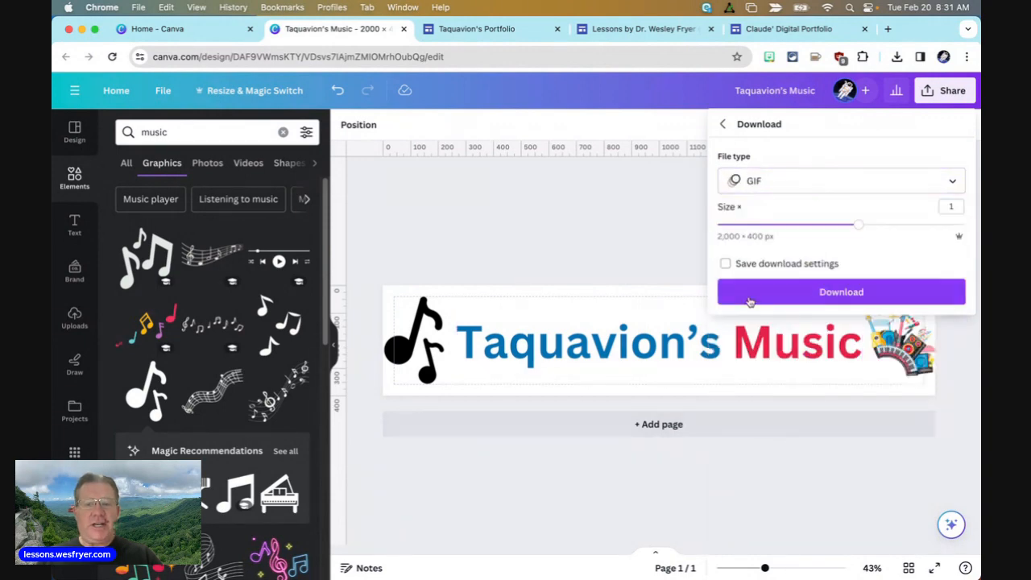
left_click(812, 182)
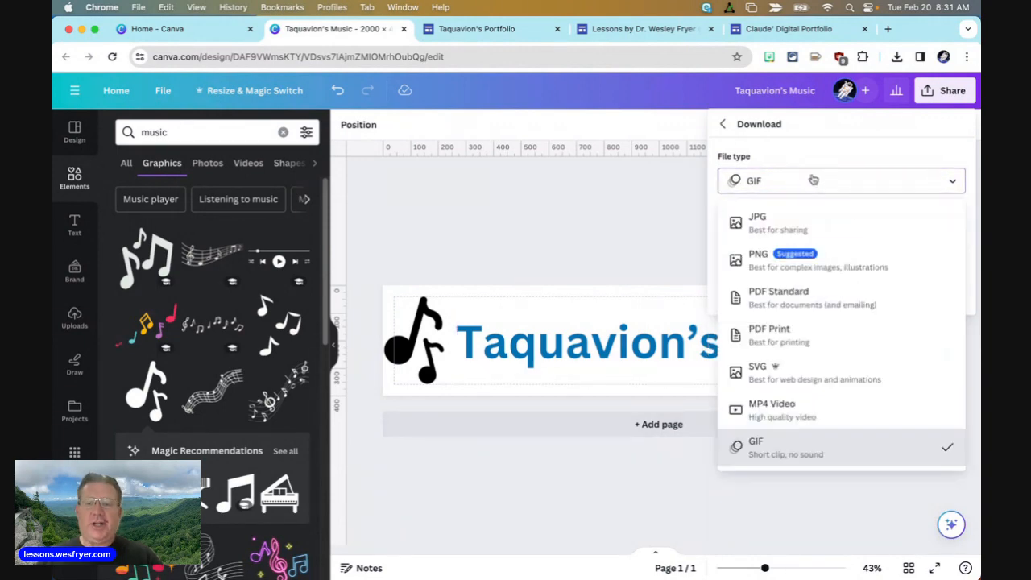
left_click(787, 223)
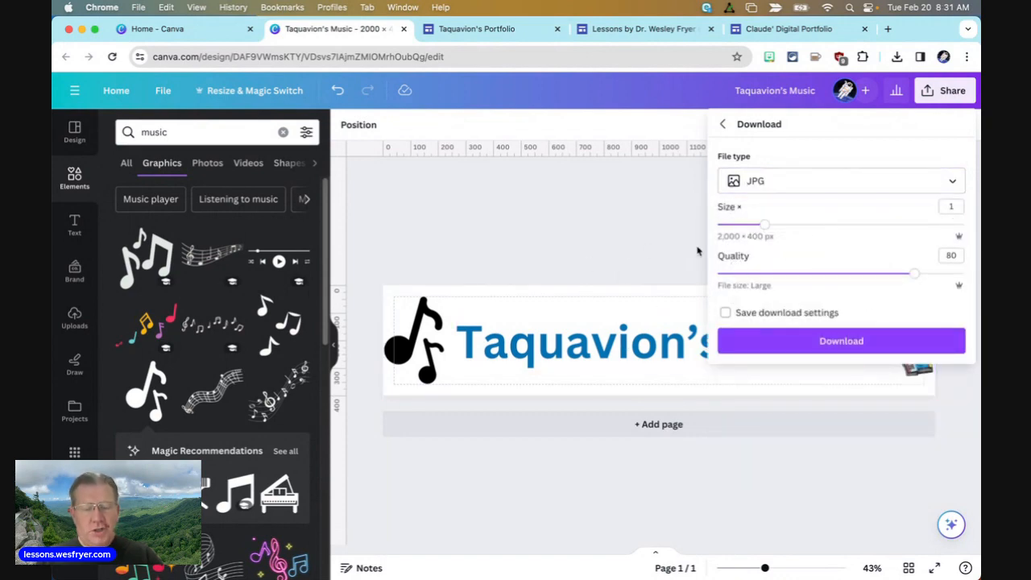
- Set the file type to PNG and download the 2,000 × 400 px banner
left_click(815, 184)
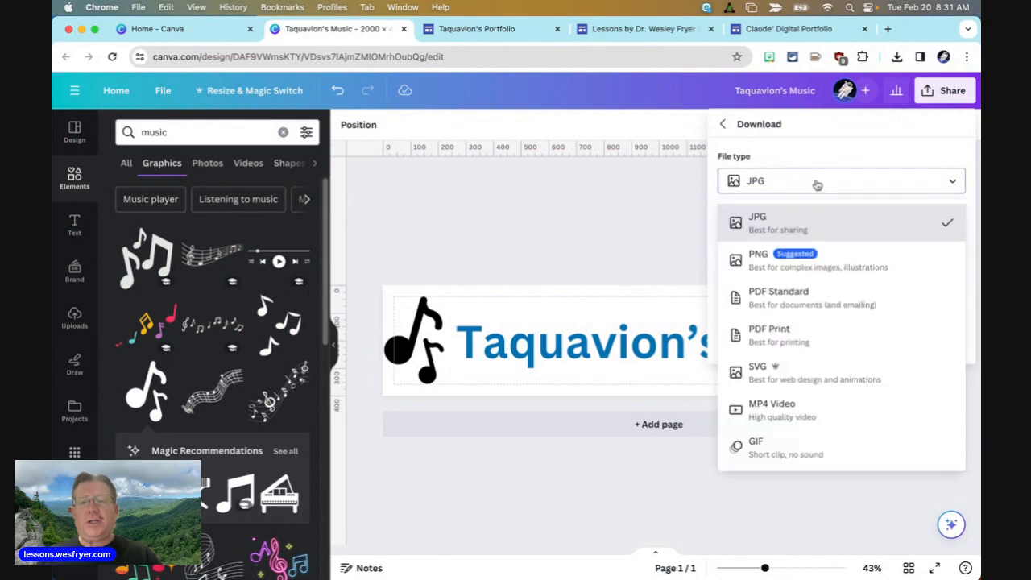
left_click(810, 256)
left_click(828, 338)
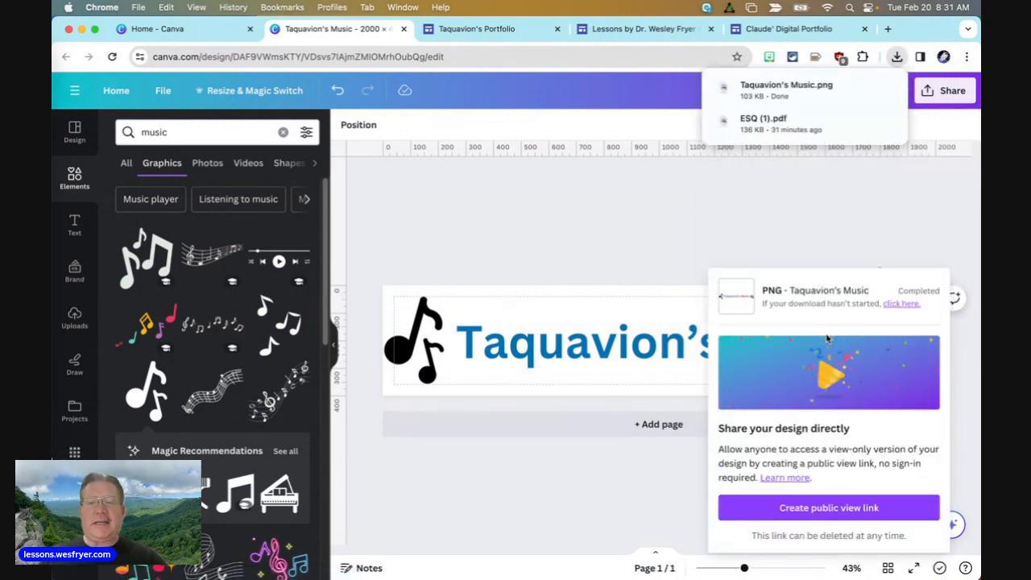
mouse_move(863, 98)
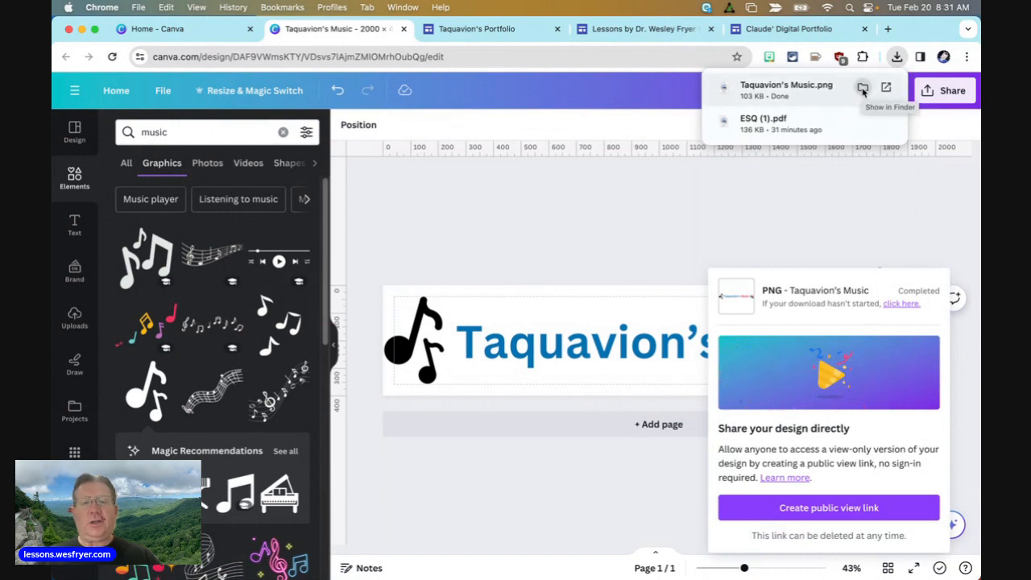
- Switch to the Google Sites portfolio's Music page and check the image options of its header, leaving the header image as it is
left_click(488, 36)
mouse_move(518, 221)
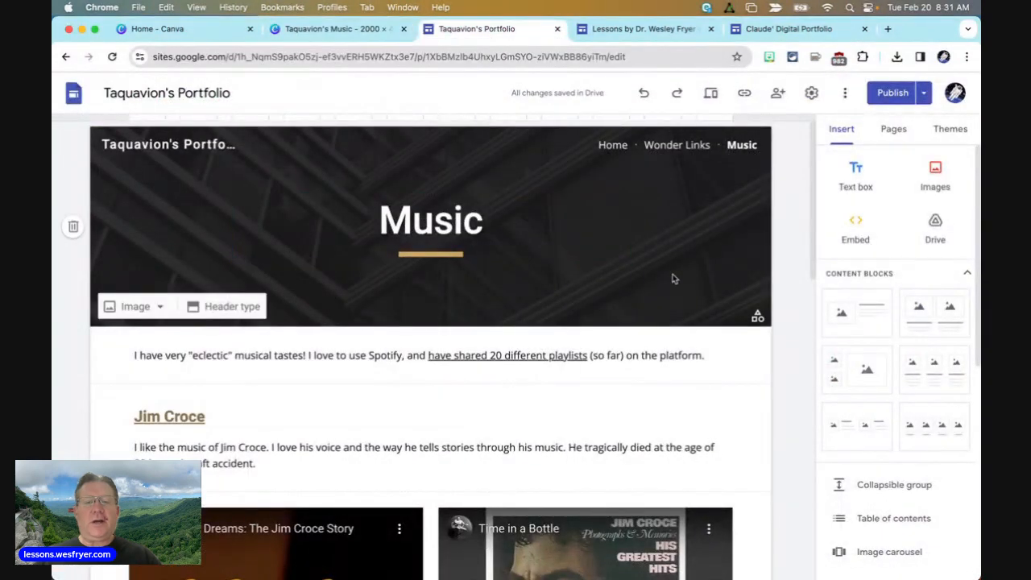
left_click(134, 307)
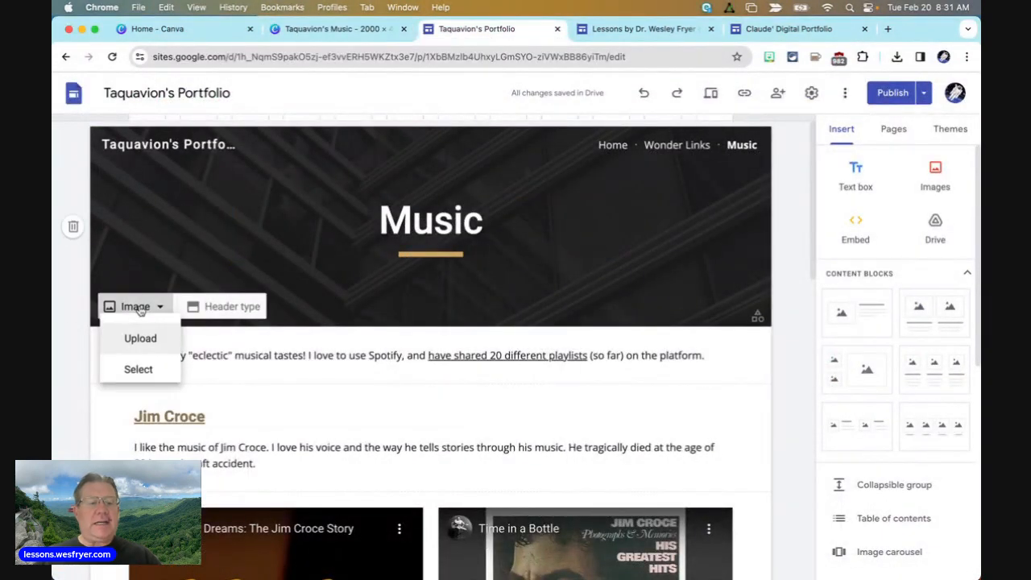
left_click(196, 233)
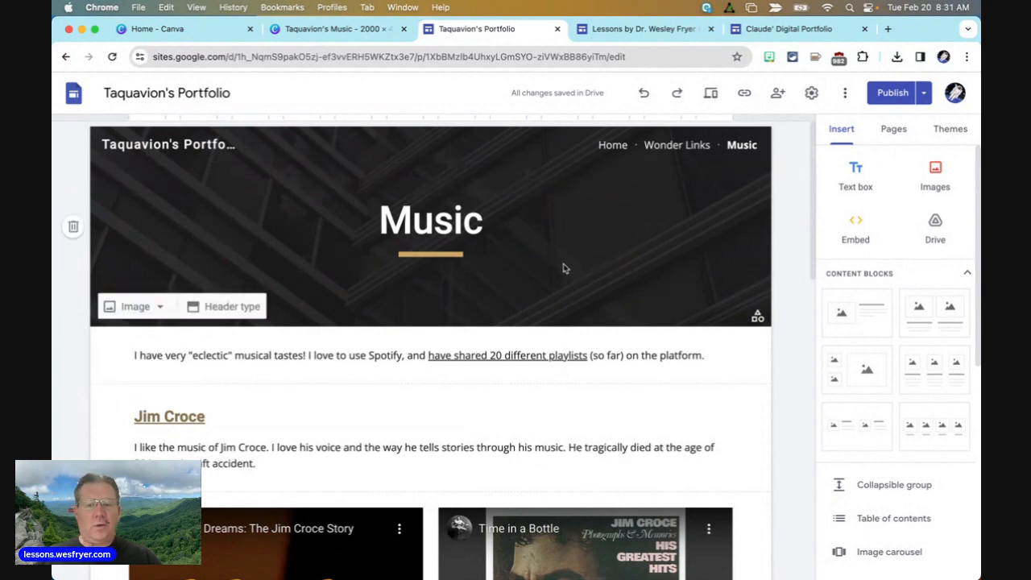
- Start uploading an image to the Music page and select the newly downloaded music banner PNG in the Downloads folder
left_click(939, 177)
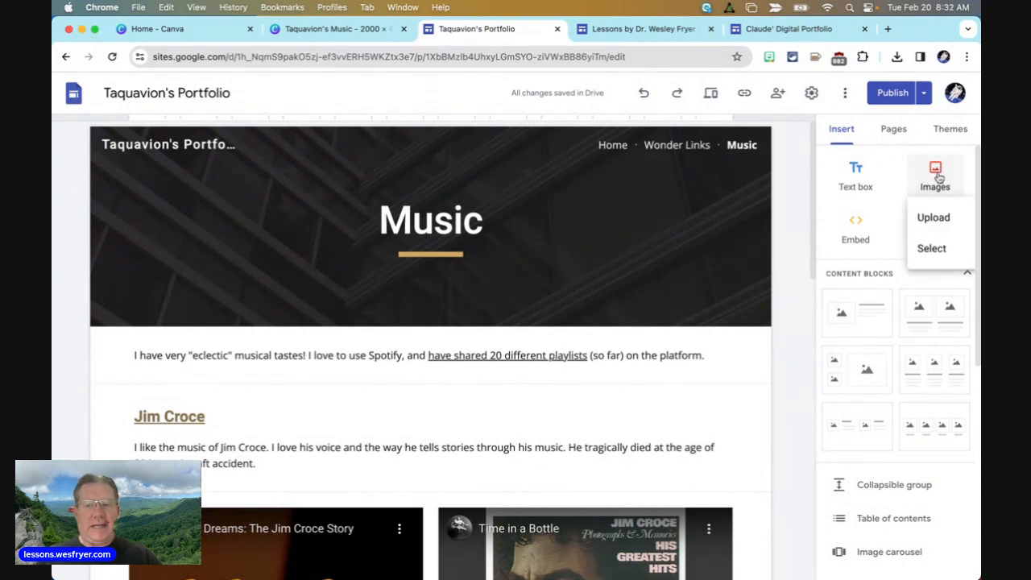
left_click(937, 217)
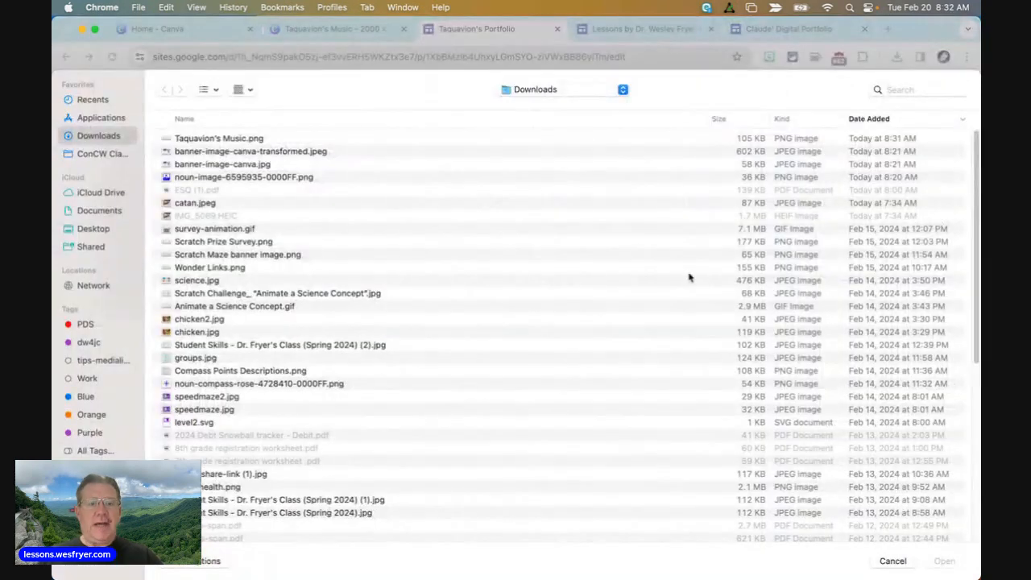
left_click(182, 139)
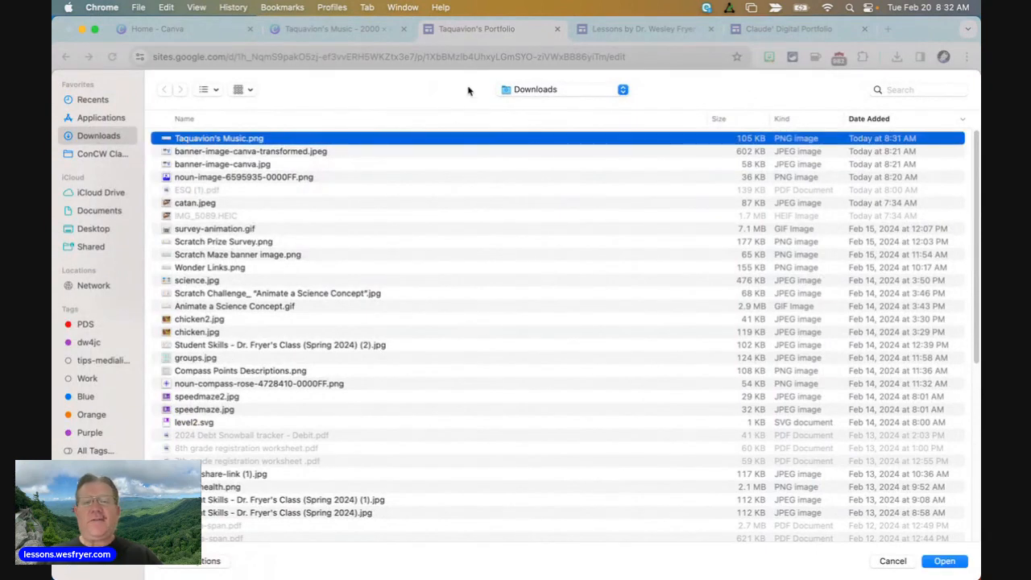
- Try sorting the Downloads files by name and showing them as icons, returning to the list sorted by date added
left_click(188, 121)
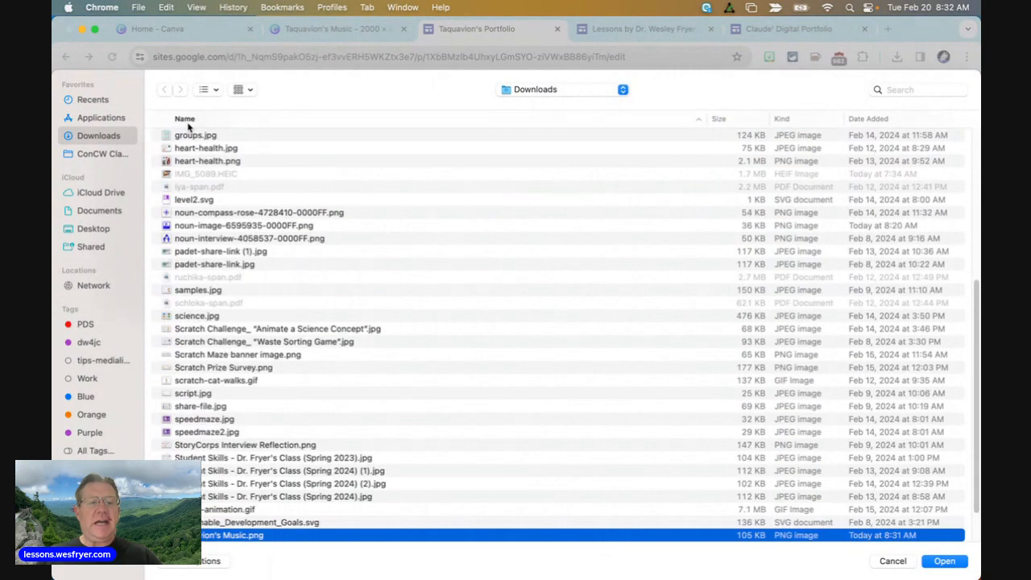
left_click(864, 121)
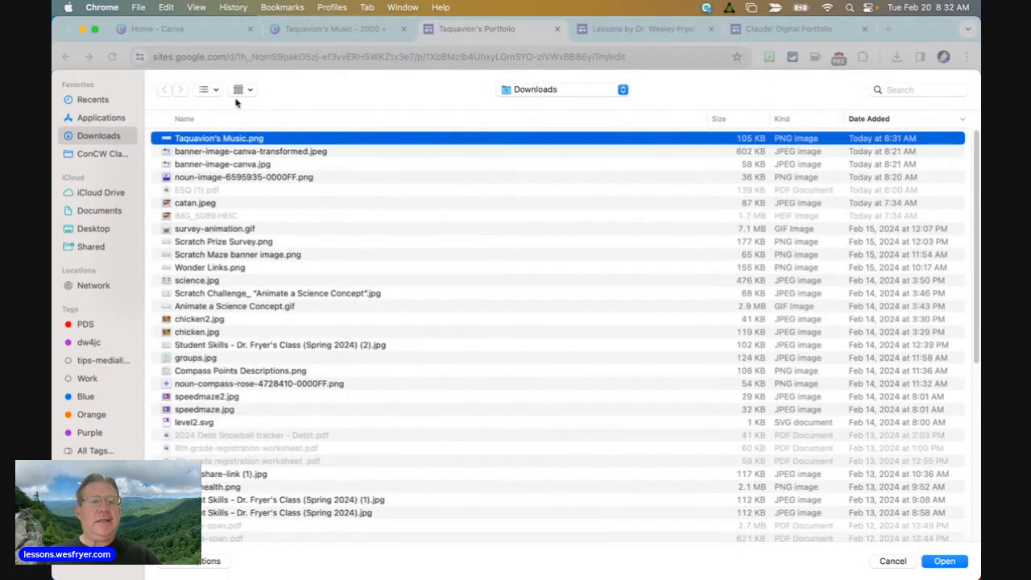
left_click(208, 89)
left_click(215, 142)
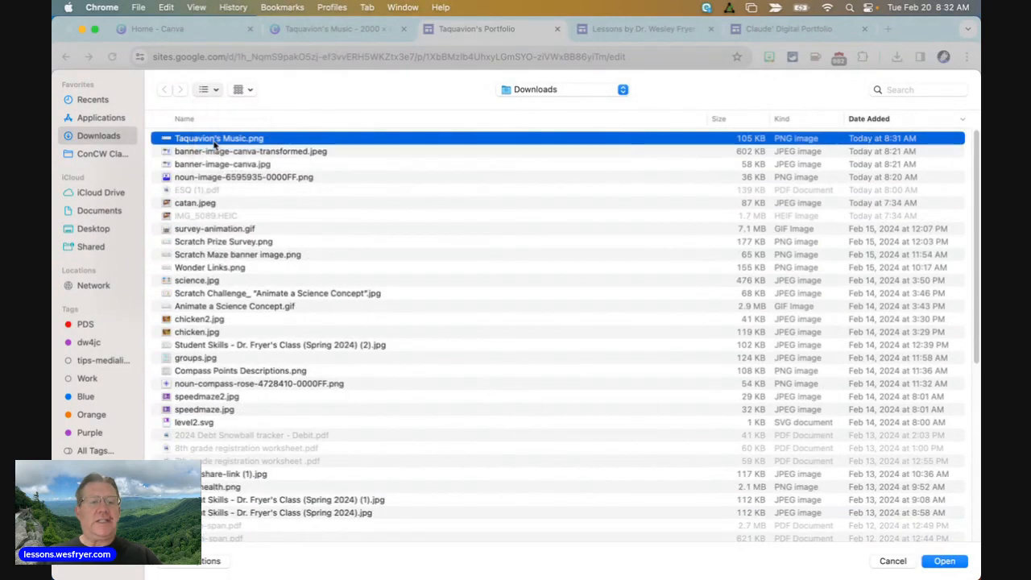
left_click(207, 91)
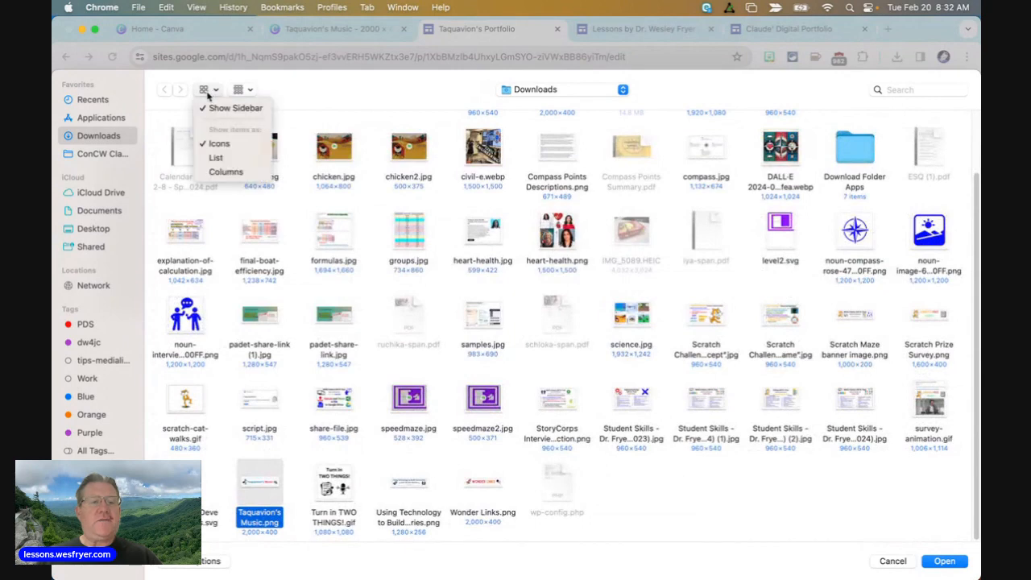
left_click(224, 157)
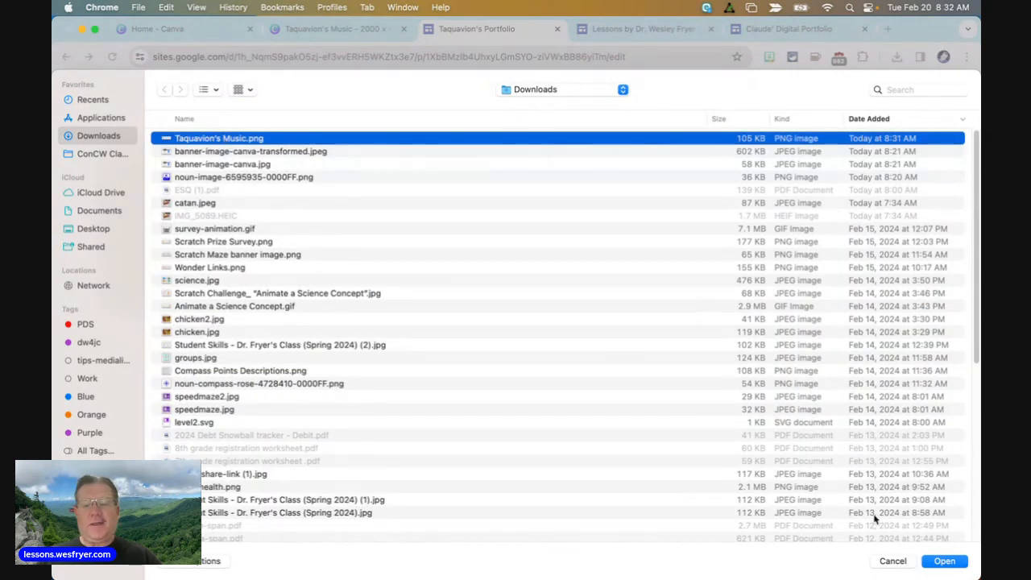
- Insert the selected banner image and enlarge it, uncropped, to the full content width of the Music page
left_click(942, 561)
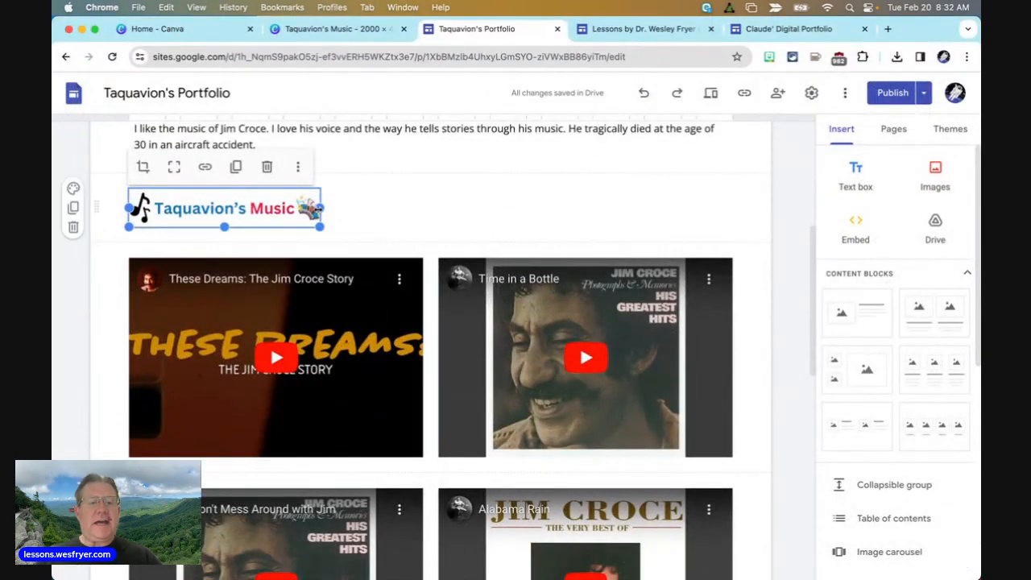
left_click_drag(320, 207, 802, 243)
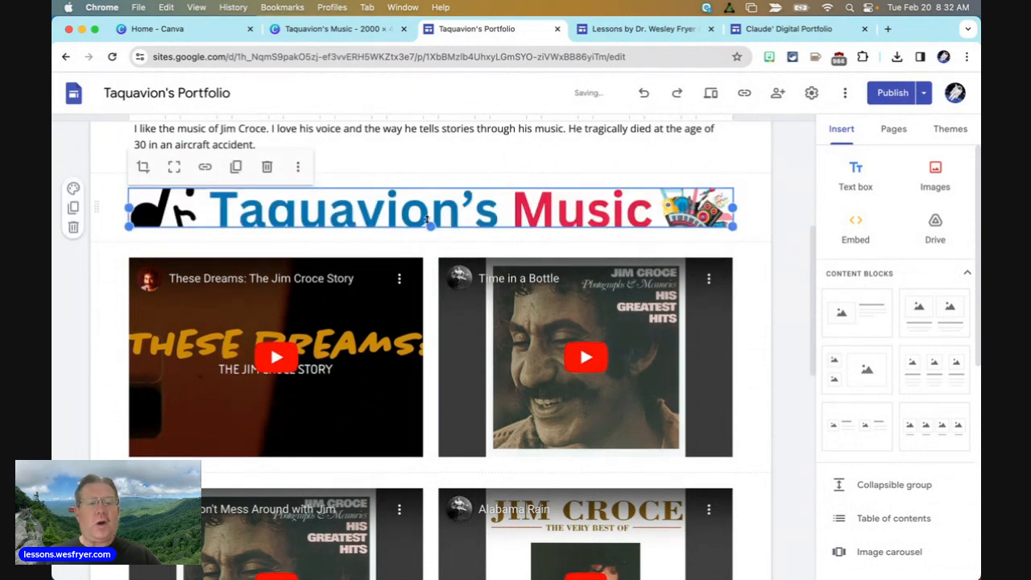
scroll(426, 219, "up", 1)
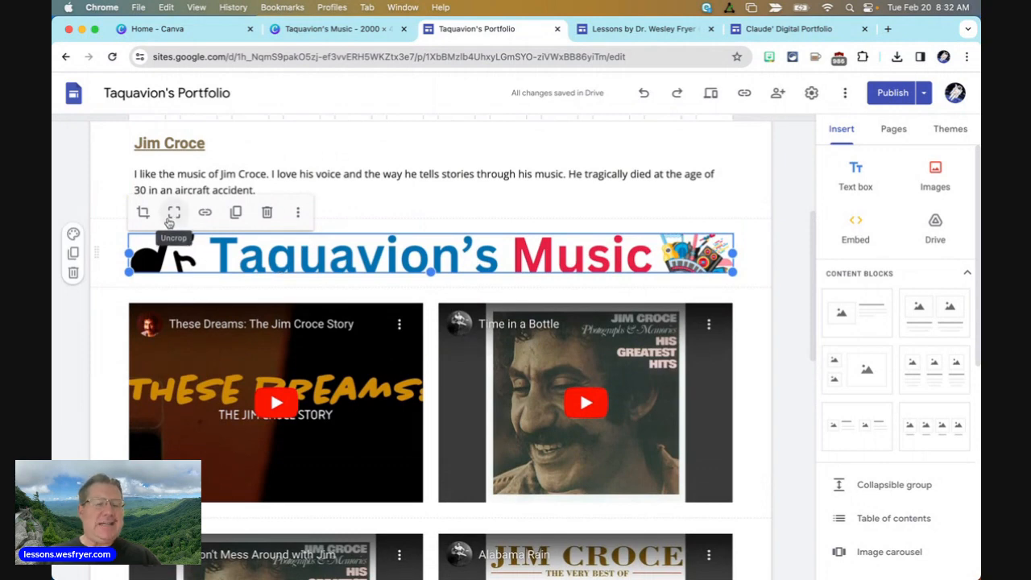
left_click(173, 214)
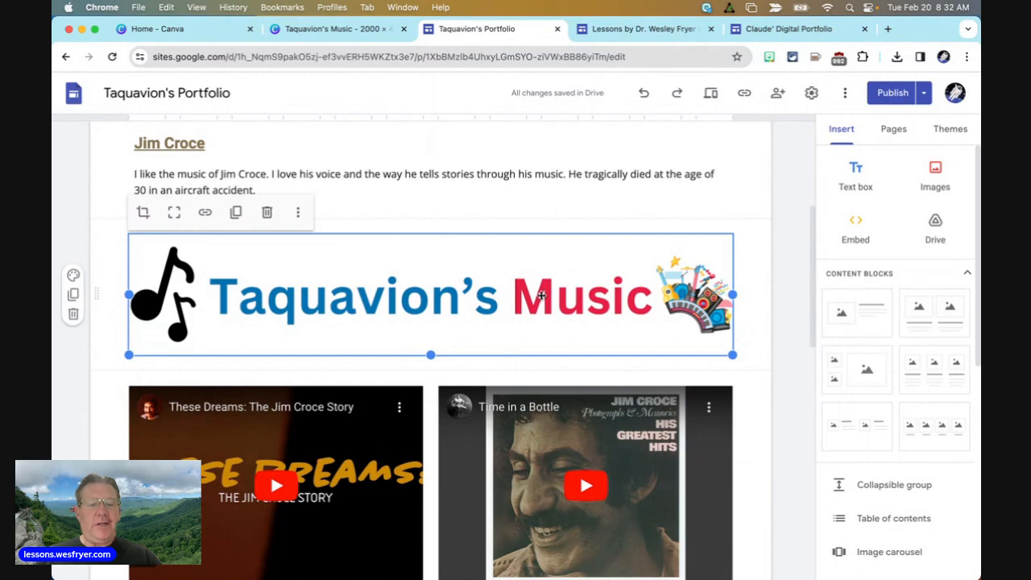
- Move the banner above the intro text about musical tastes and delete the page's original dark Music header
scroll(499, 315, "up", 5)
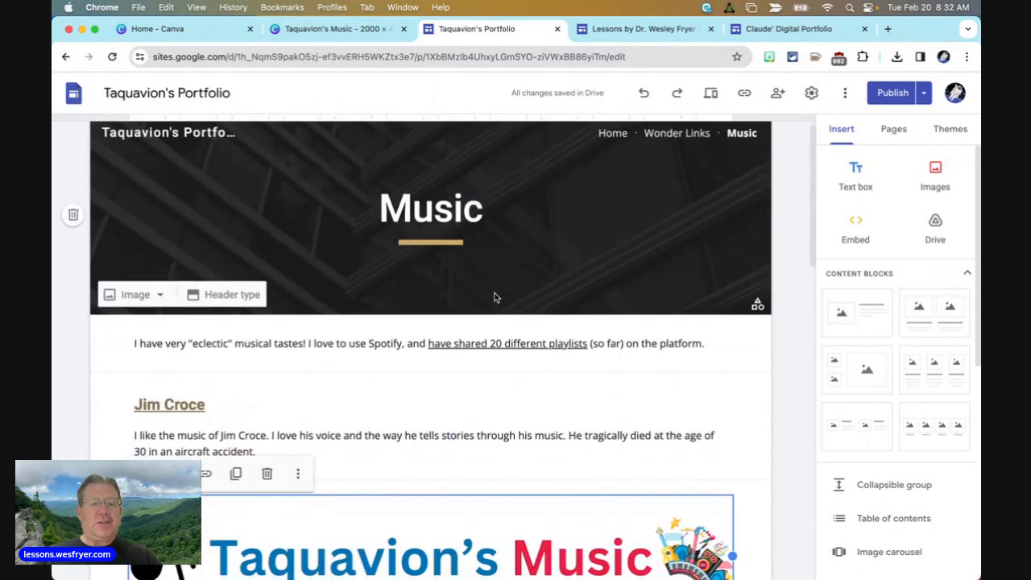
scroll(373, 372, "down", 2)
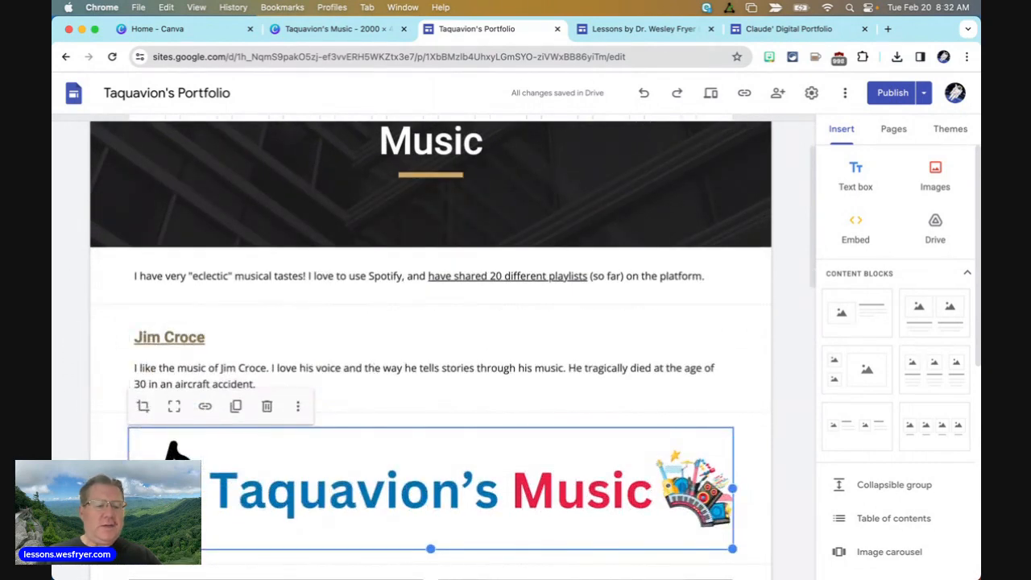
left_click_drag(171, 448, 134, 265)
scroll(215, 298, "up", 2)
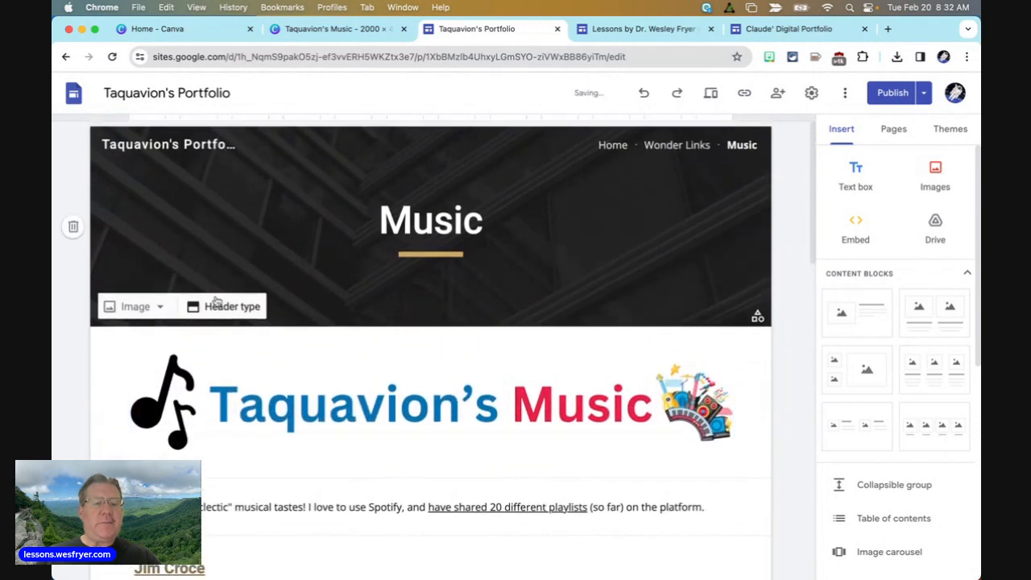
left_click(279, 231)
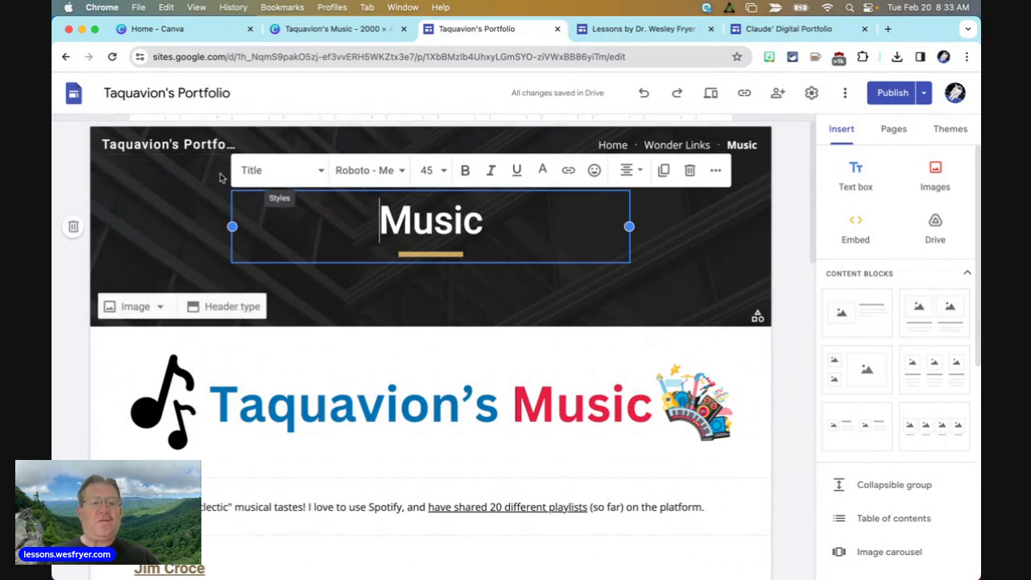
left_click(73, 226)
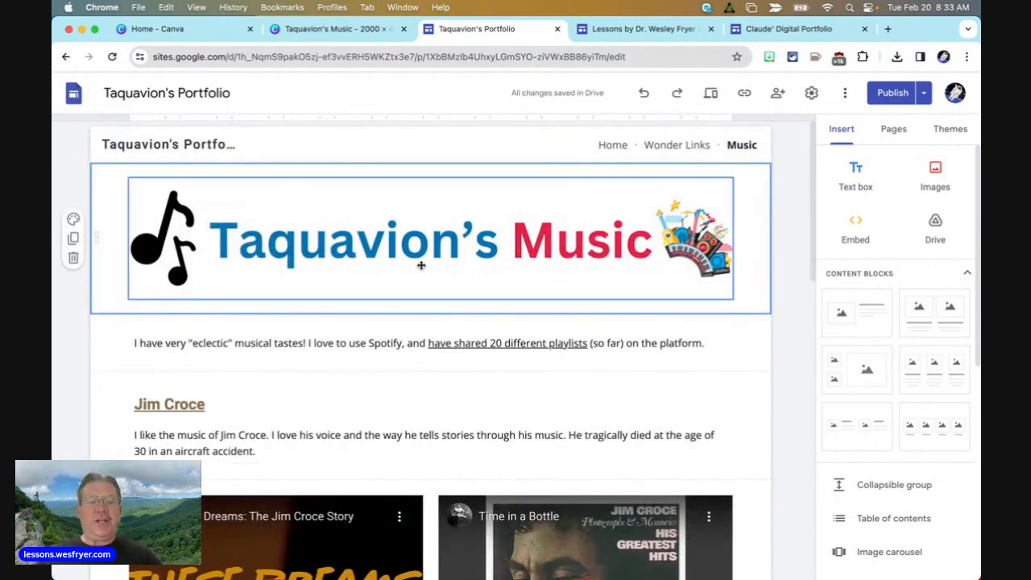
- Publish the updated Music page and open the published site
left_click(887, 99)
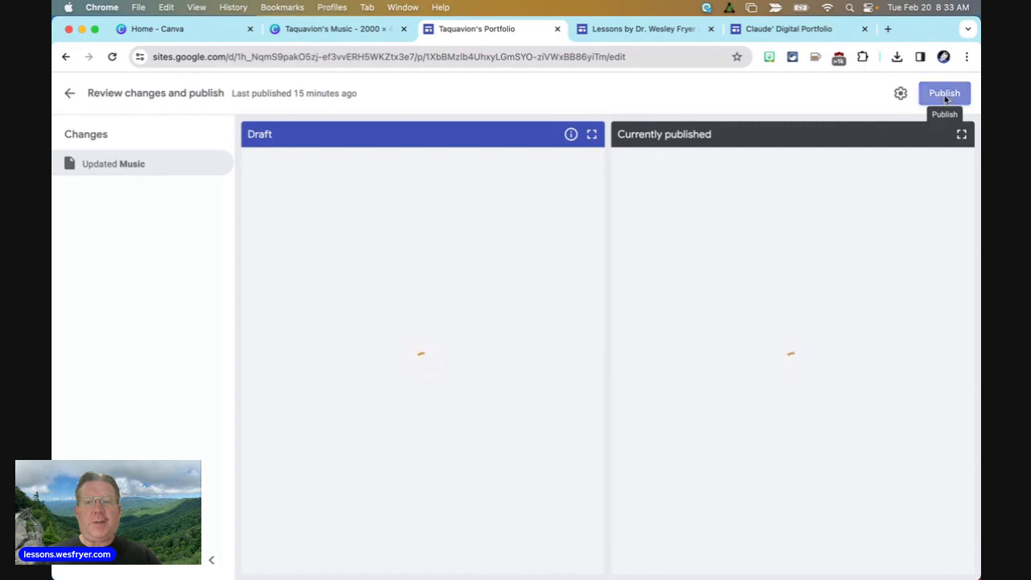
left_click(944, 94)
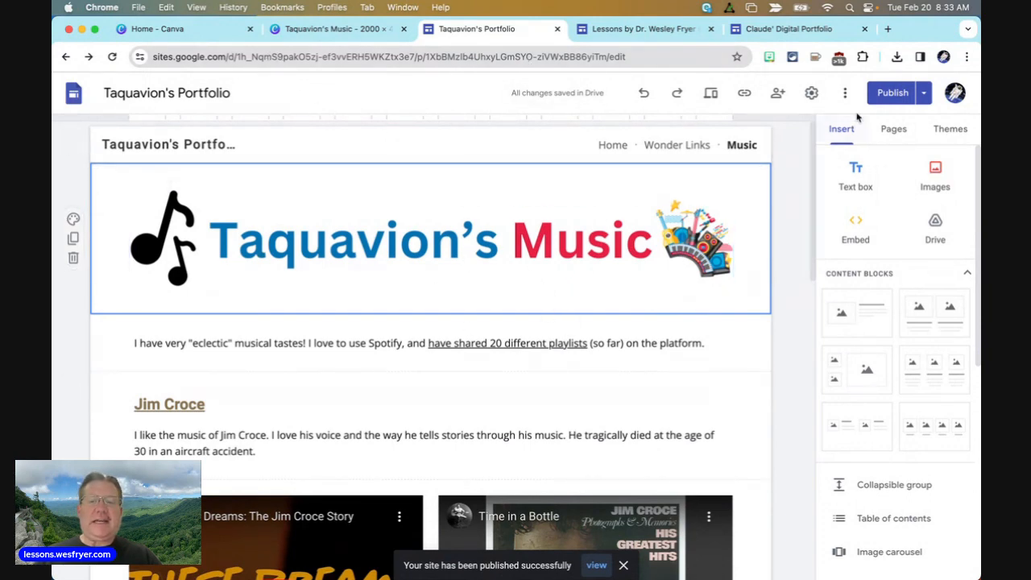
left_click(924, 93)
left_click(926, 95)
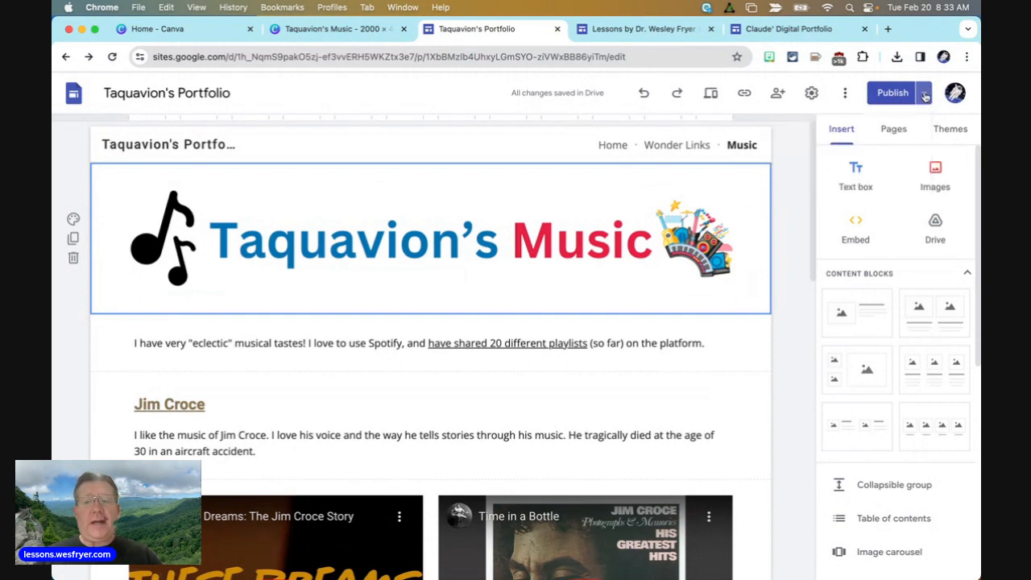
left_click(926, 95)
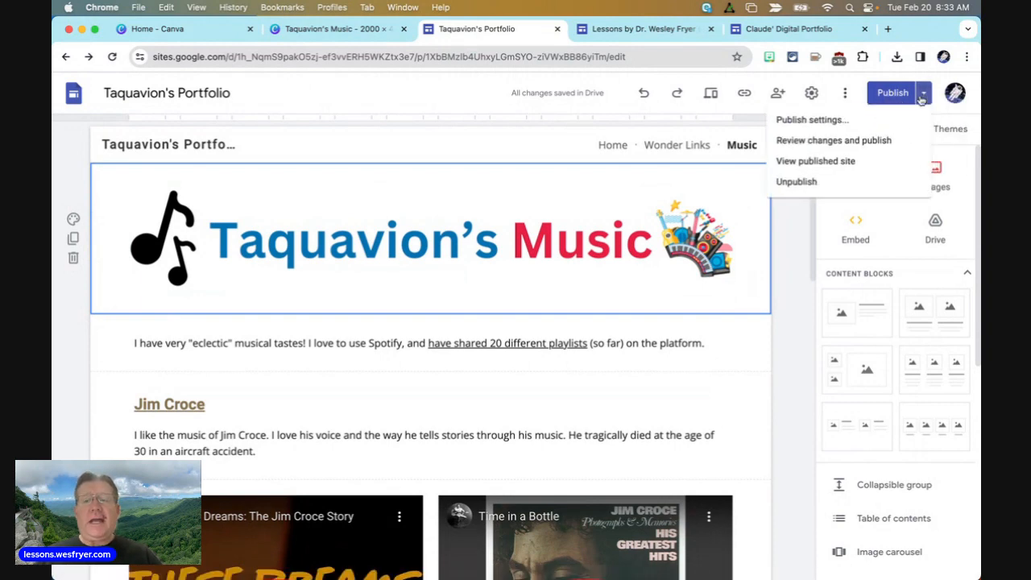
left_click(843, 161)
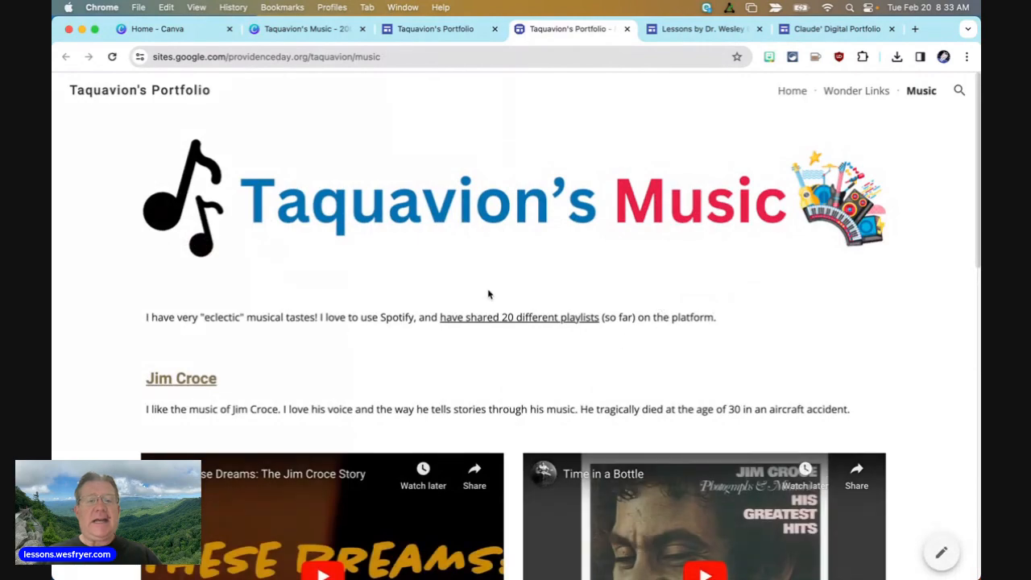
- Check the published Music page from the banner to the embedded videos and switch to the title image in Preview
scroll(572, 325, "down", 1)
scroll(576, 321, "down", 10)
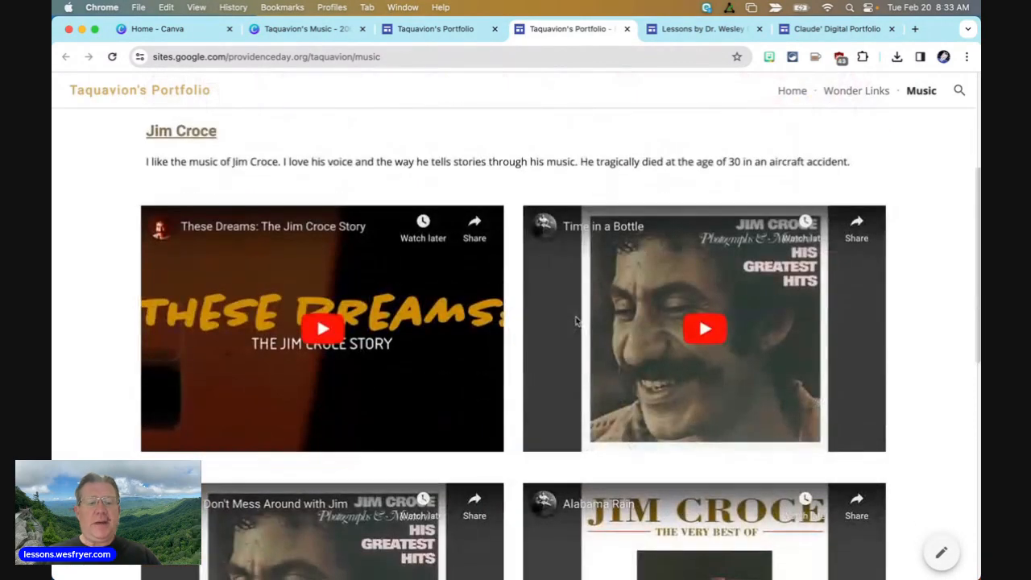
scroll(582, 321, "up", 3)
scroll(583, 321, "up", 8)
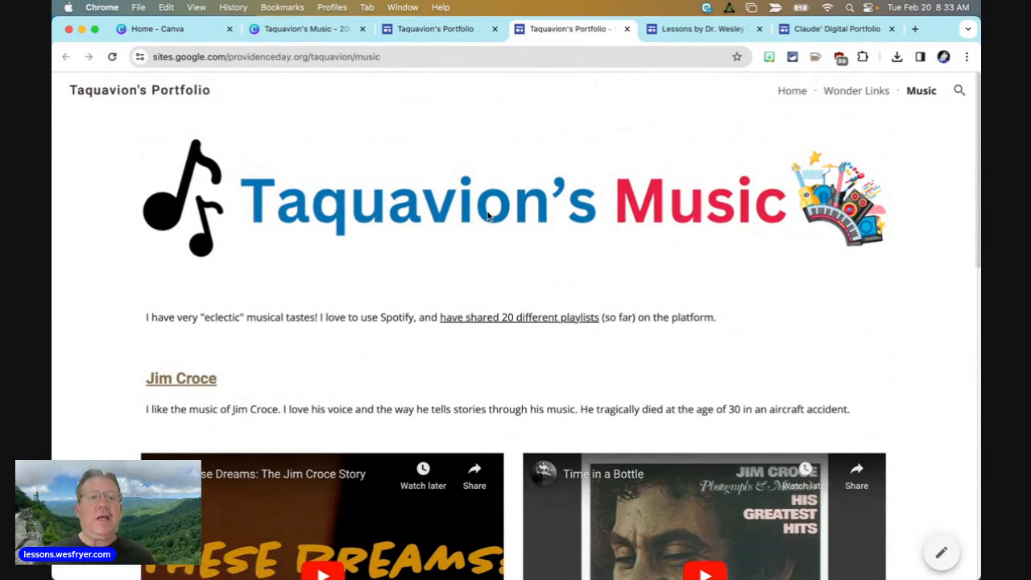
key("super+Tab")
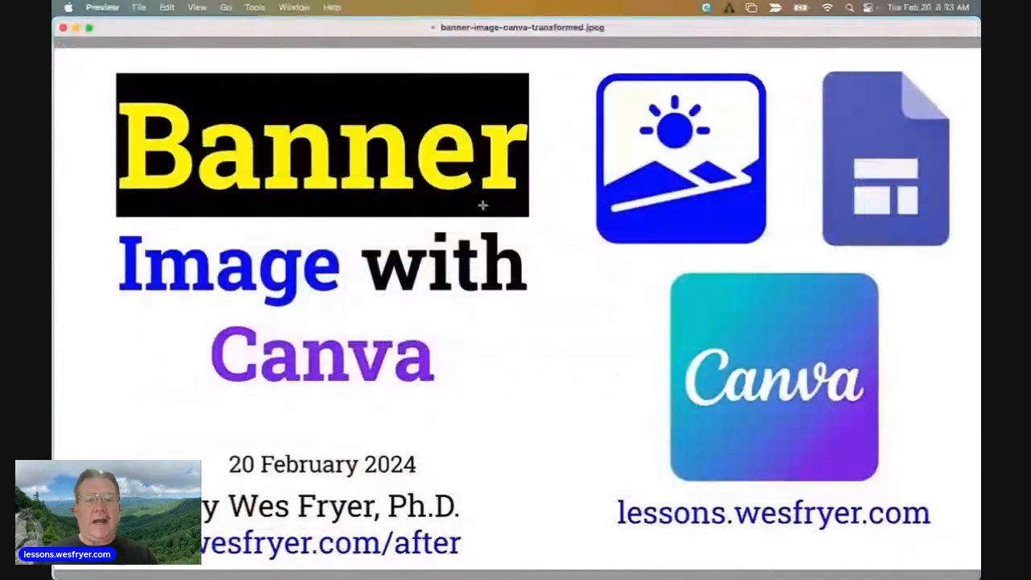